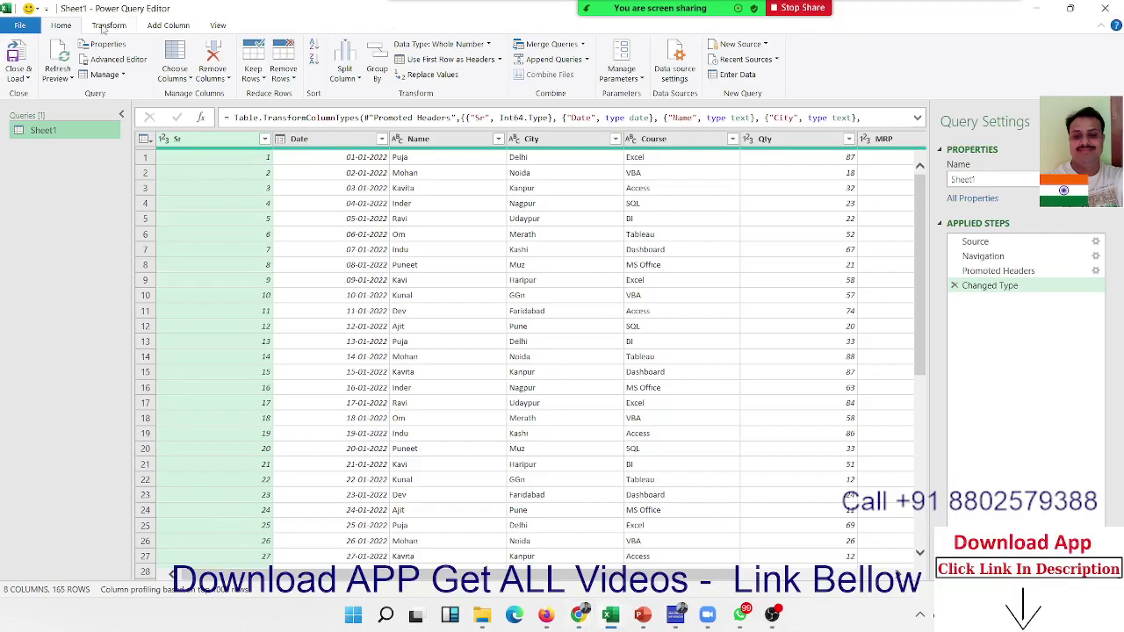
- Open a new Custom Column dialog from the Add Column tab for the Sheet1 query
left_click(155, 26)
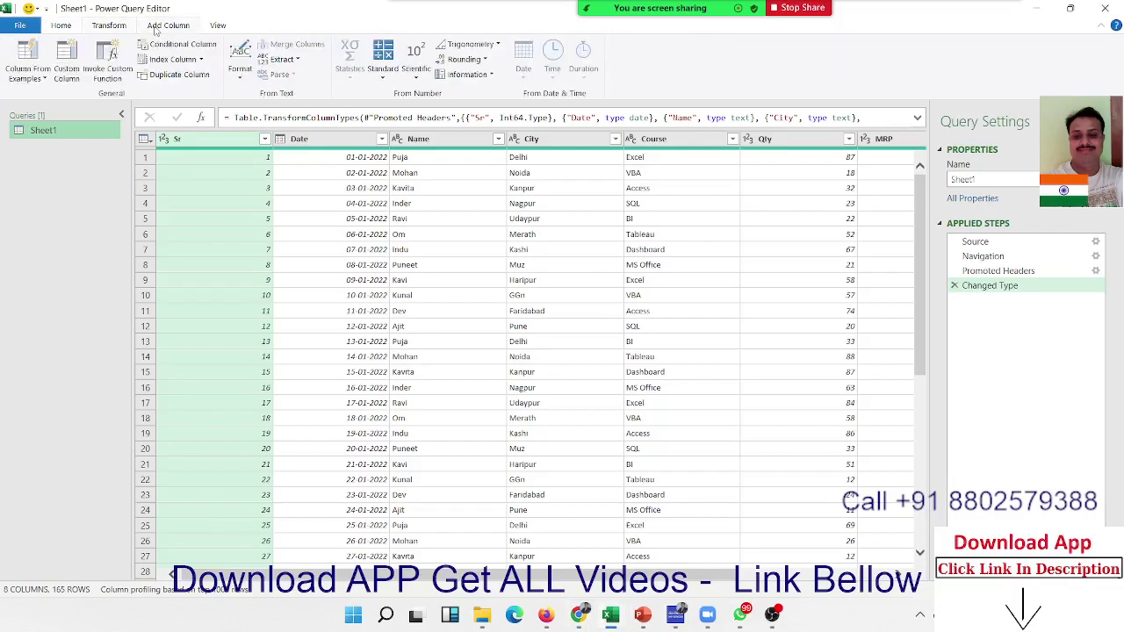
left_click(67, 69)
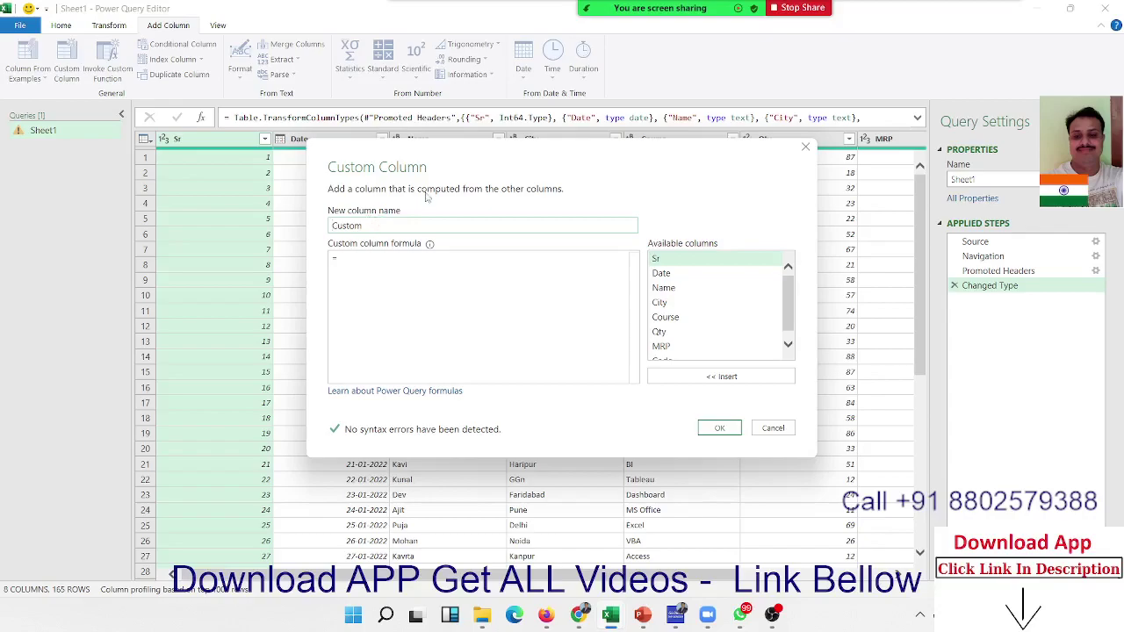
- Move the dialog lower and rename the new column from Custom to DL
mouse_move(650, 163)
left_mouse_down()
mouse_move(642, 285)
mouse_move(708, 325)
mouse_move(703, 264)
left_mouse_up()
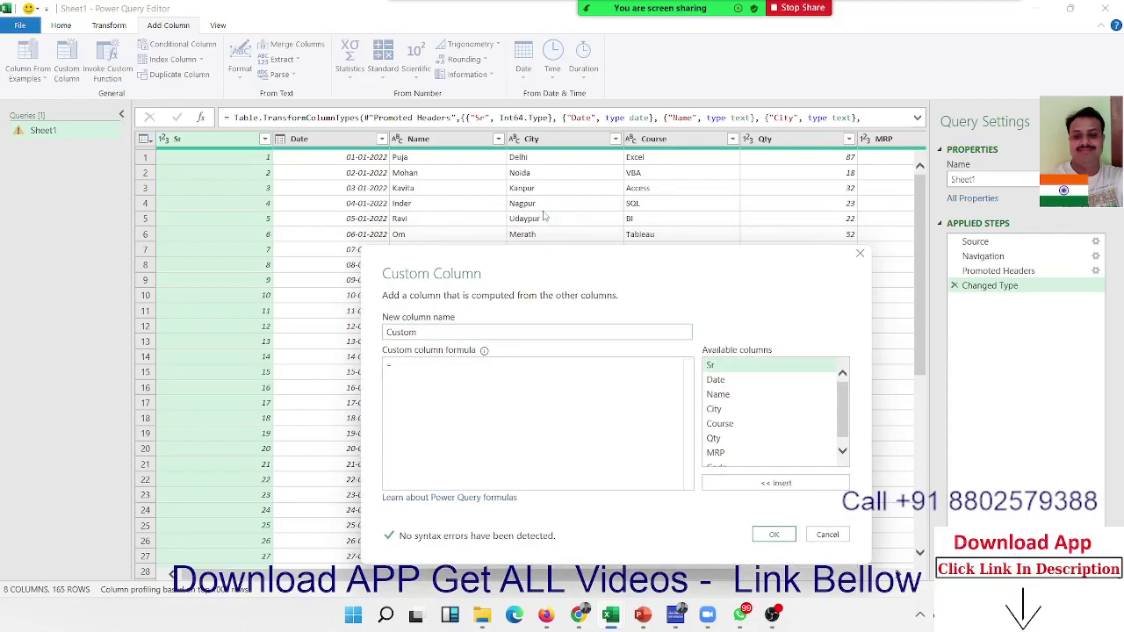
left_click(430, 333)
left_click_drag(429, 334, 359, 339)
type("DL")
- Enter the formula = Text.EndsWith([City],"Delhi"), inserting City from Available columns
left_click(527, 479)
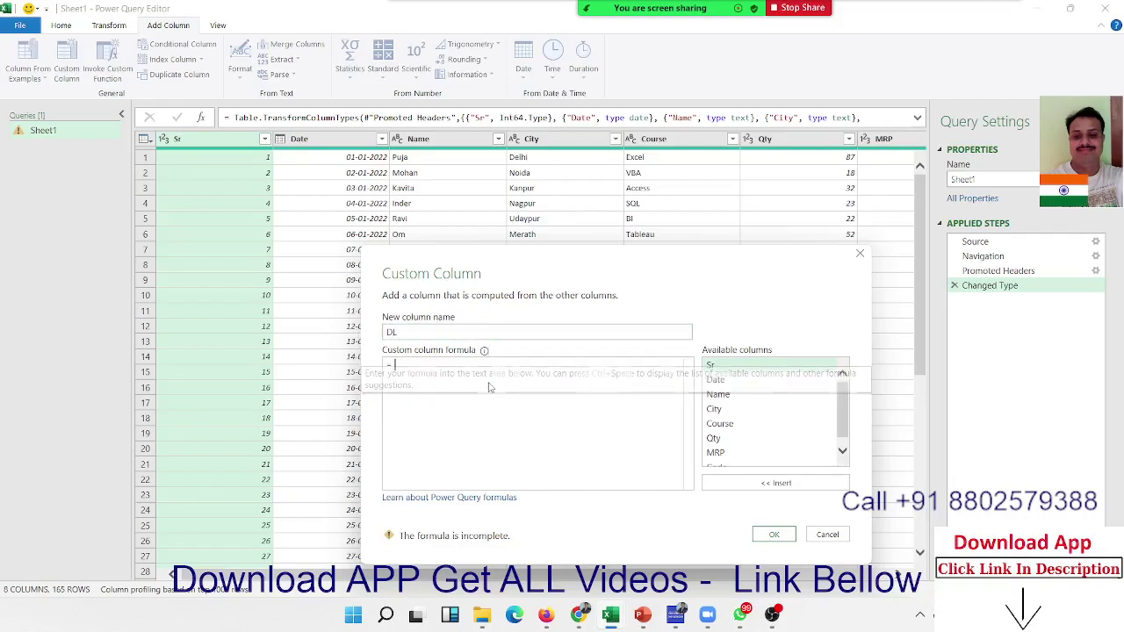
type("text")
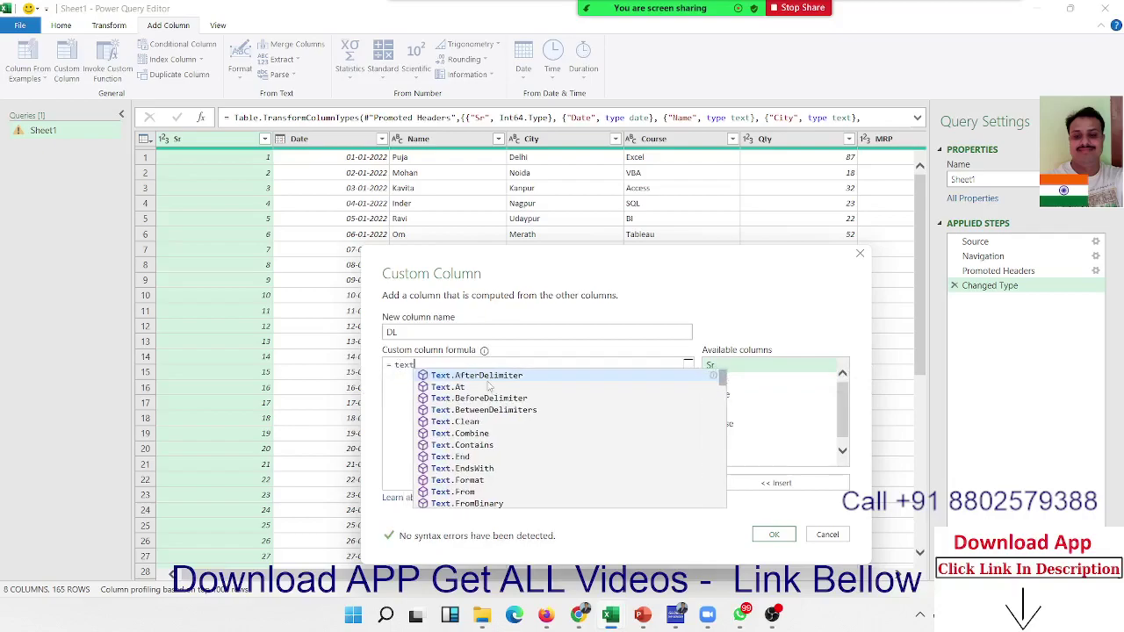
type(".")
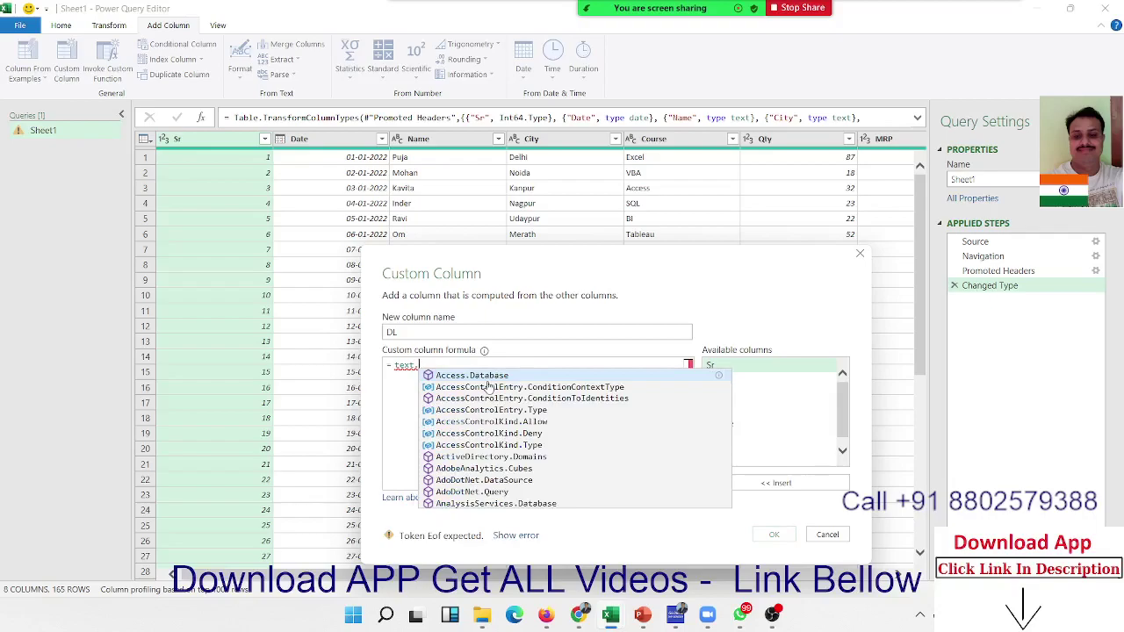
type("end")
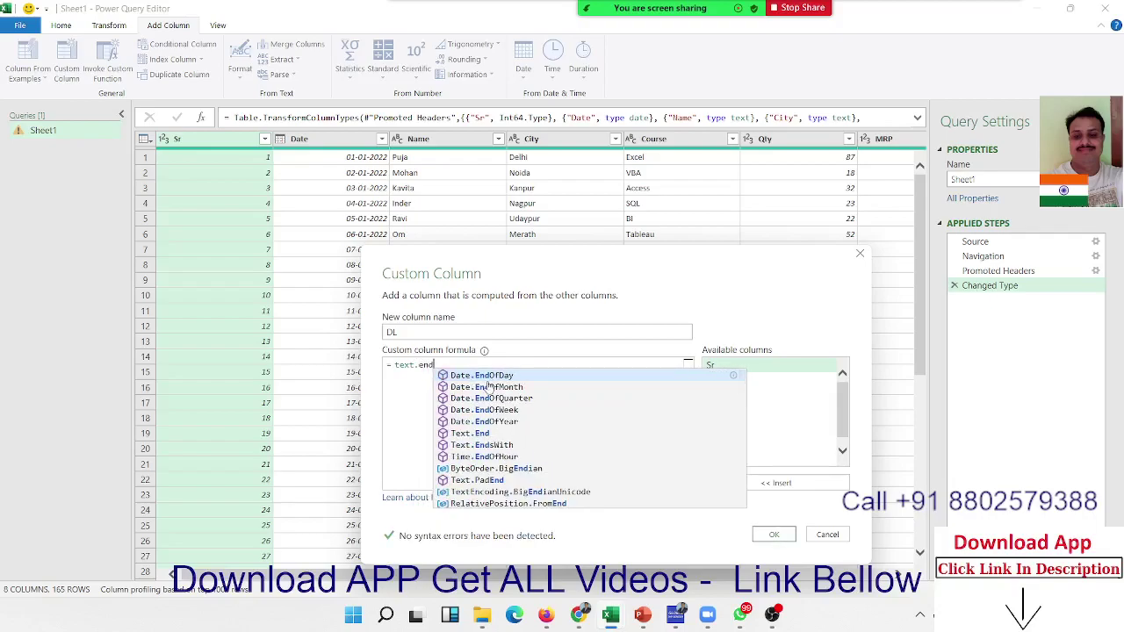
key("Down")
key("Down")
key("Down")
key("Down")
key("Down")
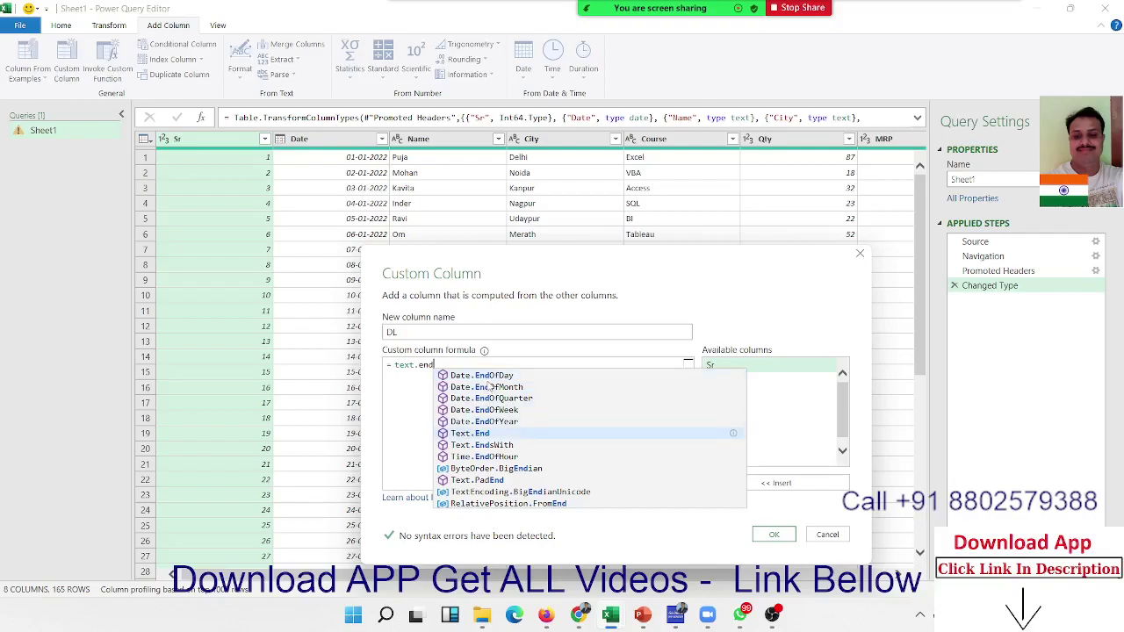
key("Down")
key("Tab")
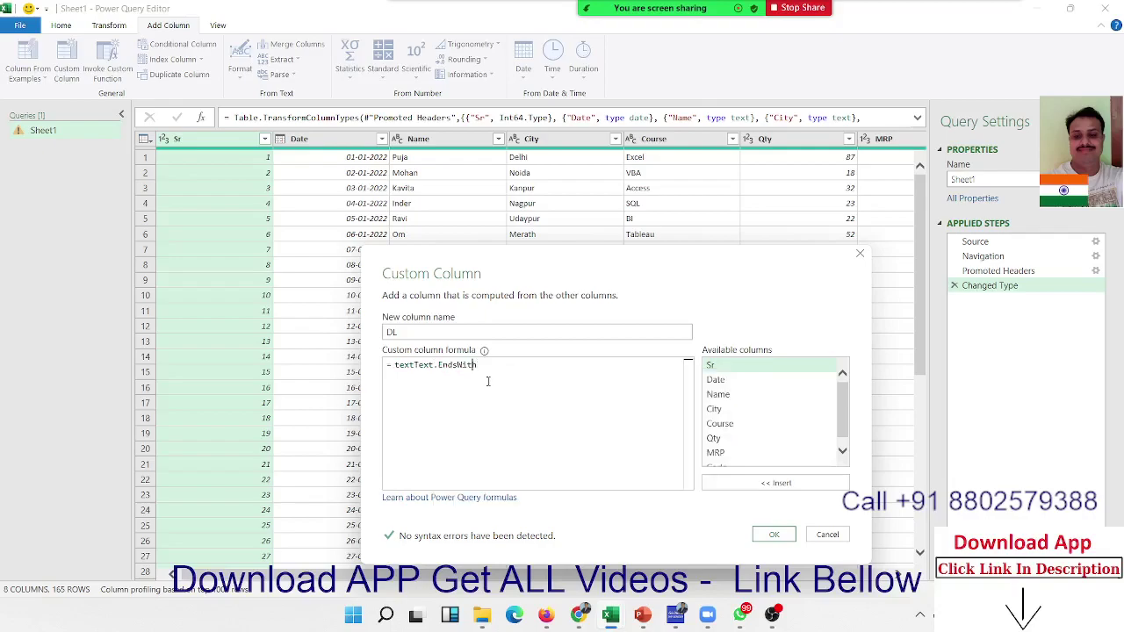
key("ctrl+Left")
key("BackSpace")
key("BackSpace")
key("BackSpace")
key("BackSpace")
key("Right")
key("Right")
key("Right")
key("Right")
key("Right")
key("Right")
key("Right")
type("(")
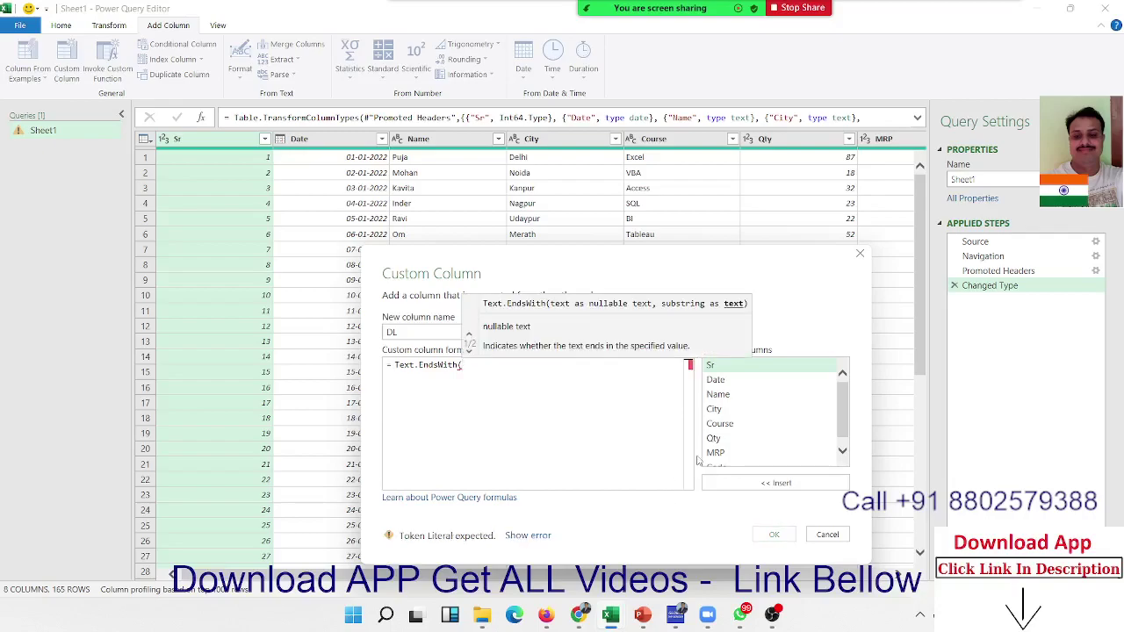
scroll(725, 425, "down", 1)
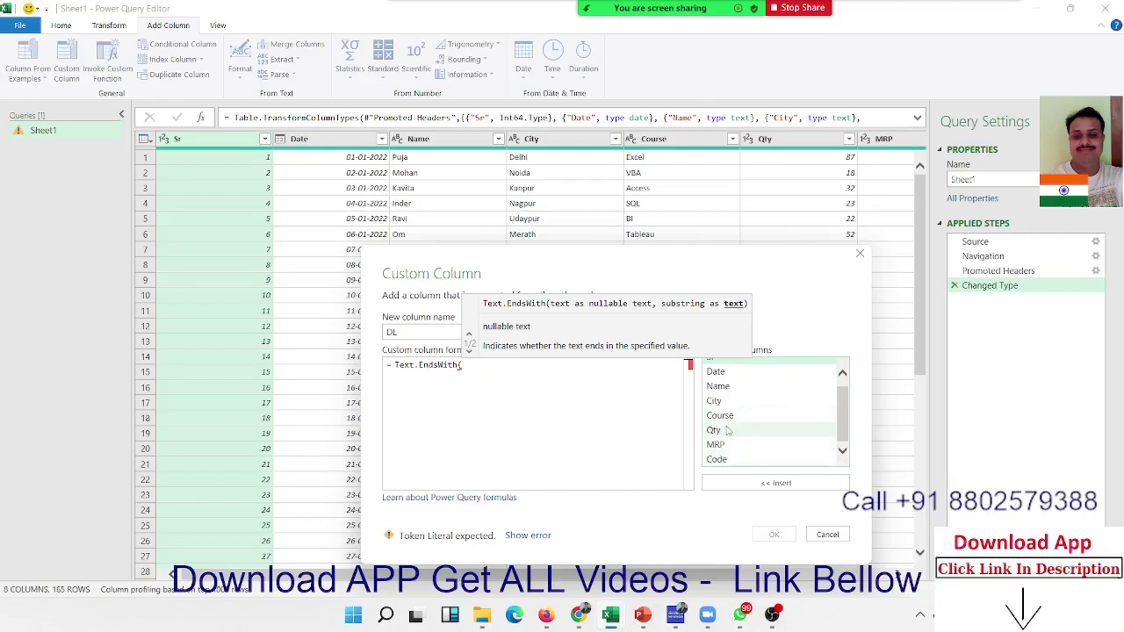
double_click(727, 405)
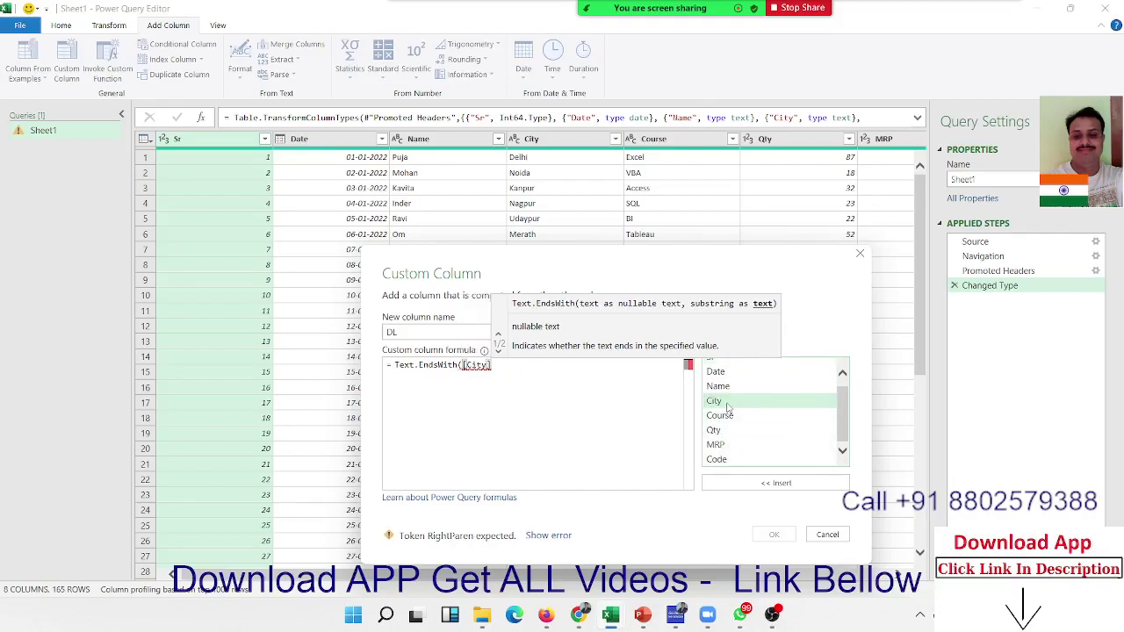
type(",")
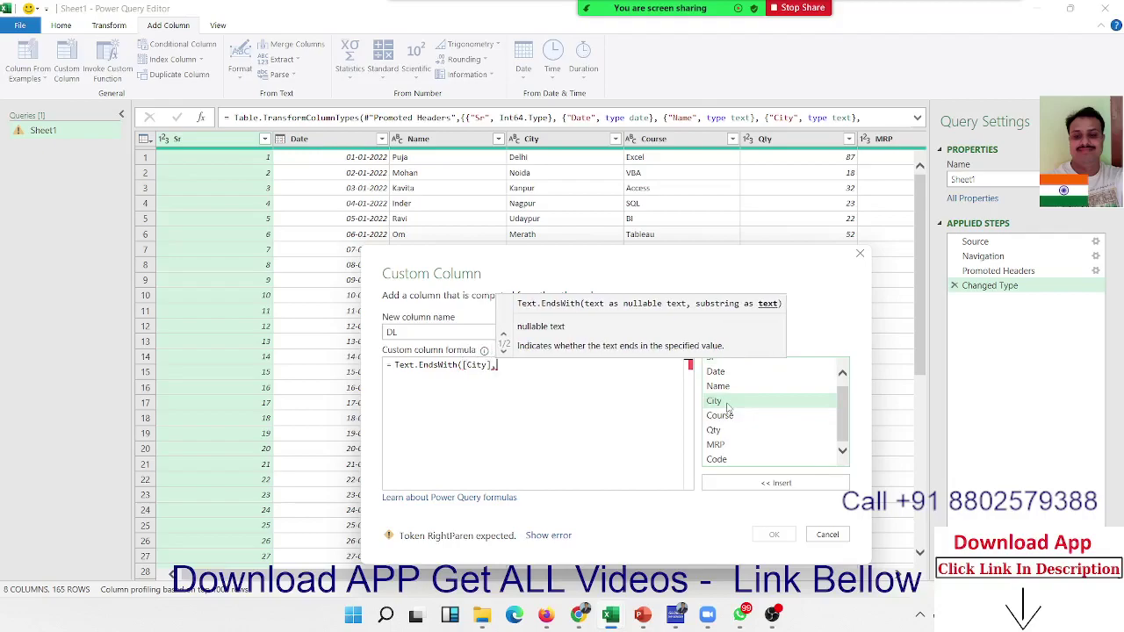
type("\"")
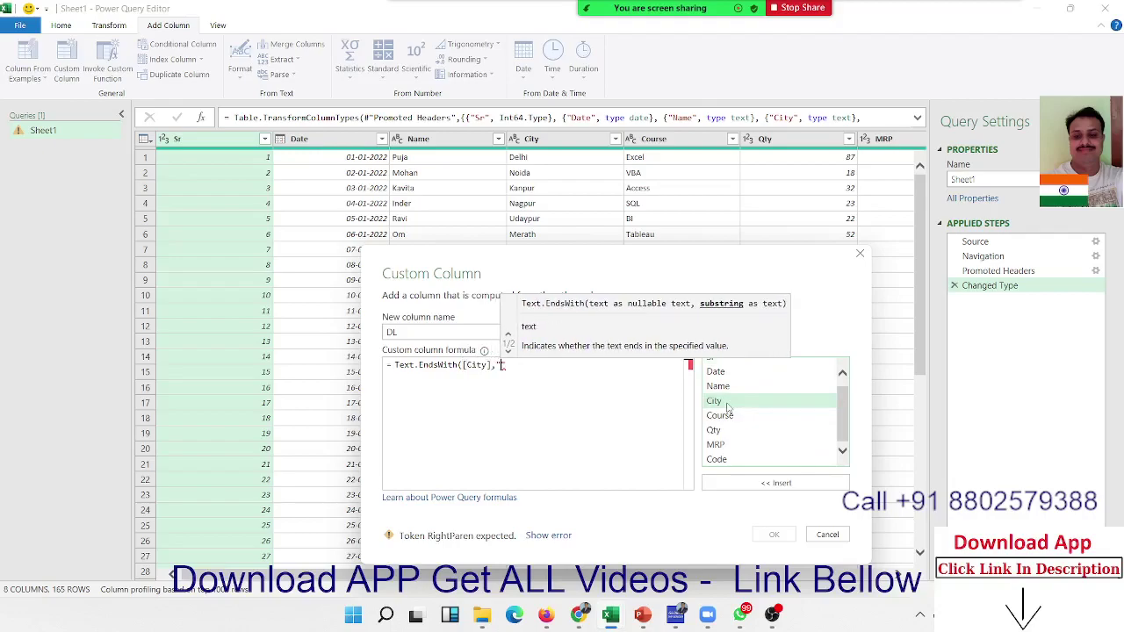
type("De")
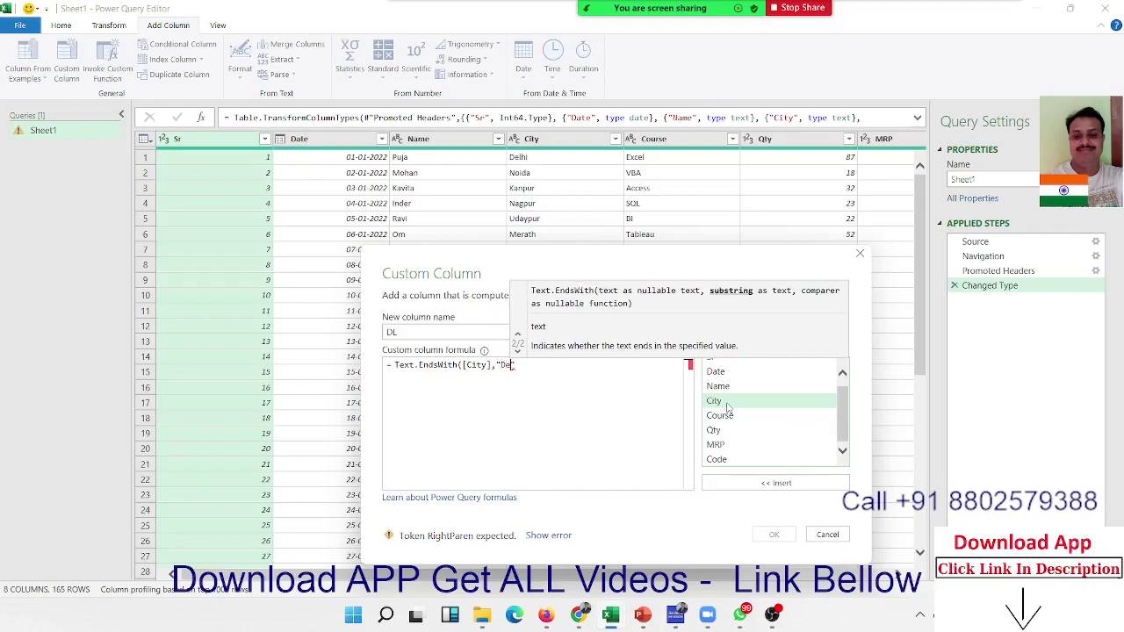
type("lhi\"")
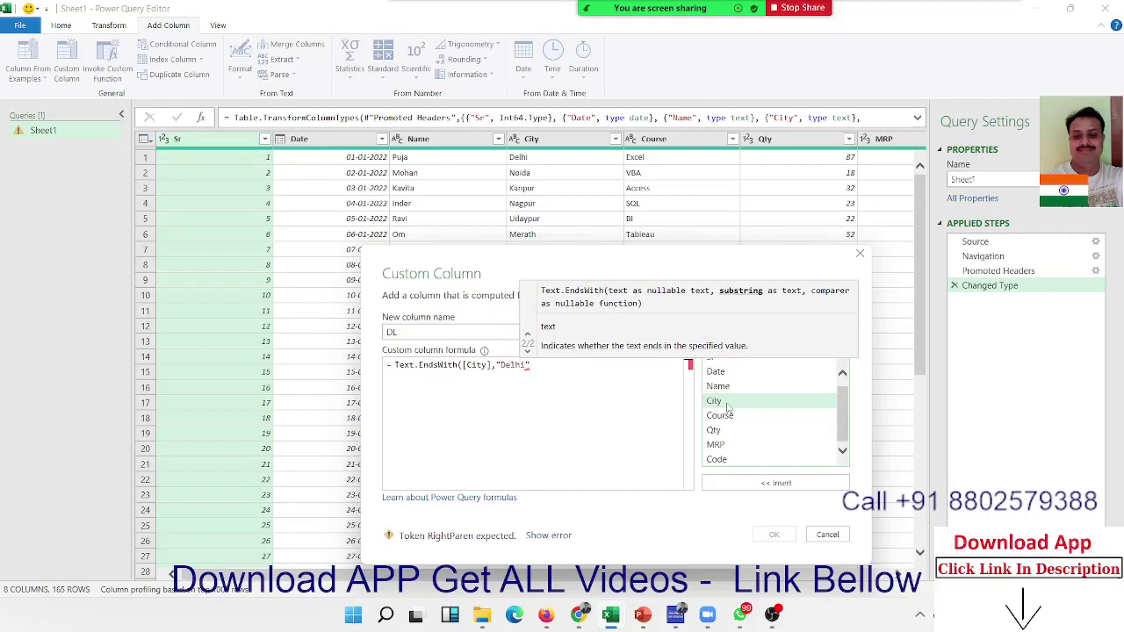
type(")")
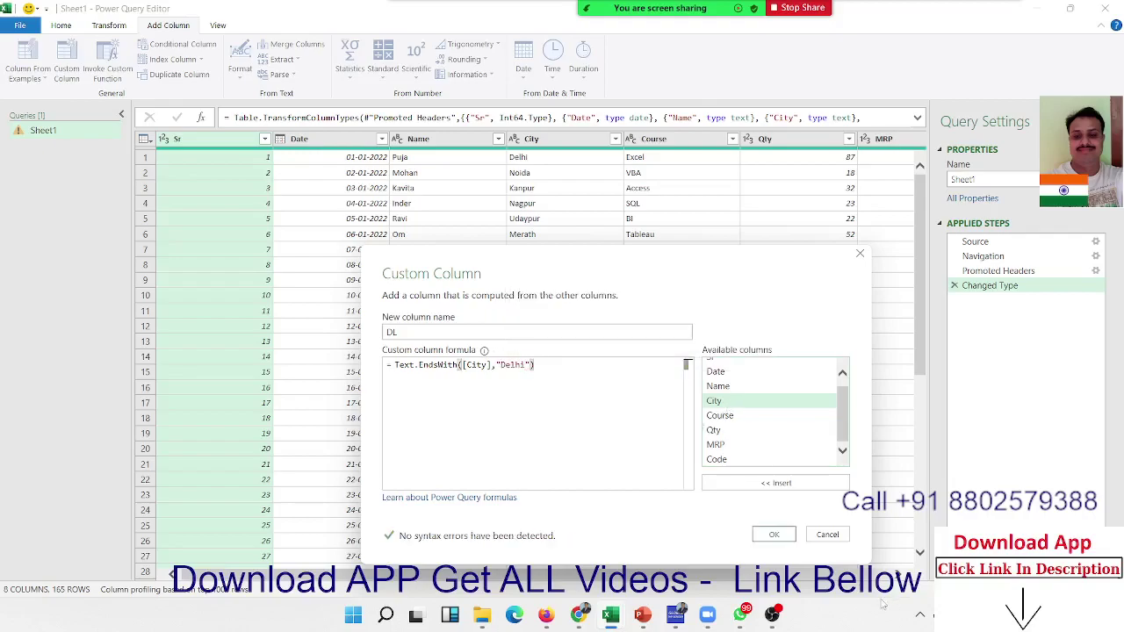
- Add the DL column, check its TRUE value for the Delhi row, and hide Query Settings
left_click(774, 534)
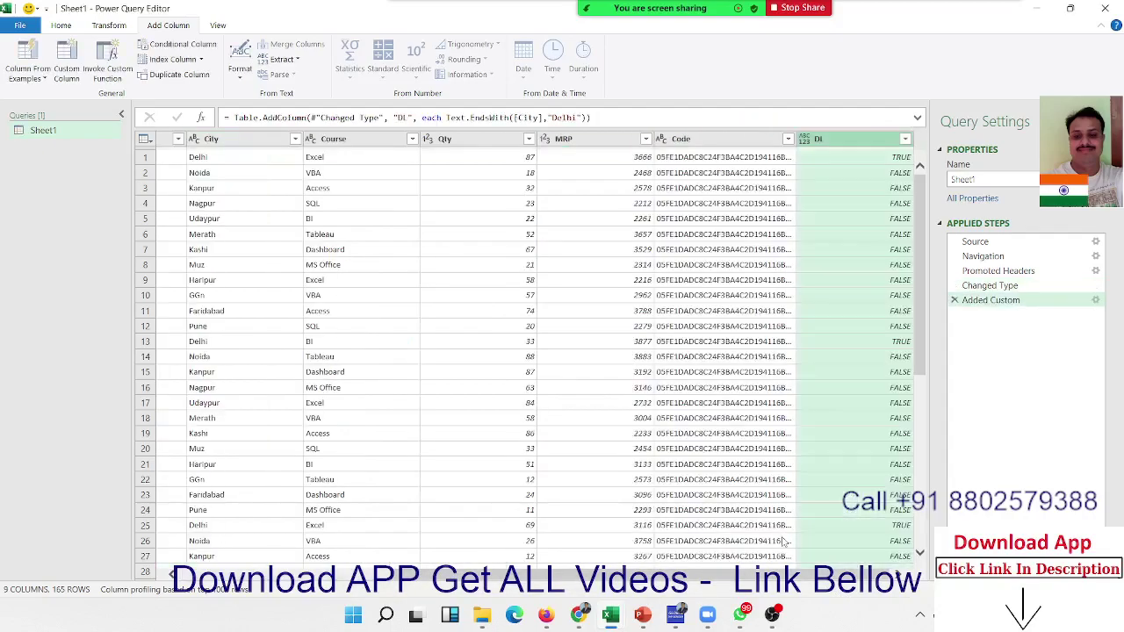
left_click(267, 161)
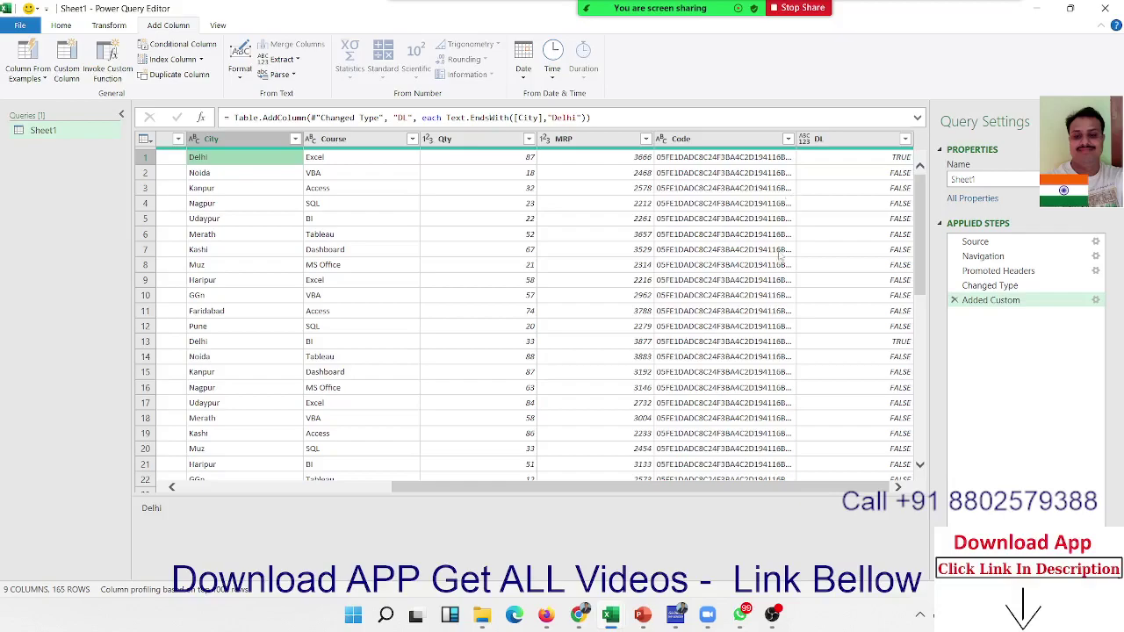
left_click_drag(632, 487, 391, 492)
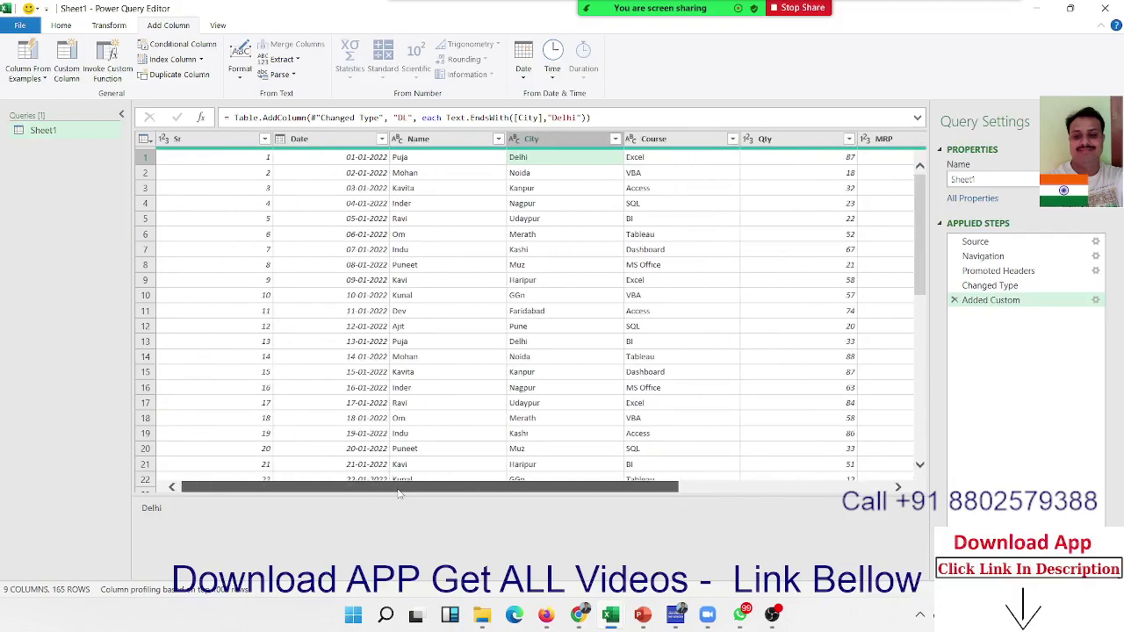
left_click_drag(462, 484, 500, 474)
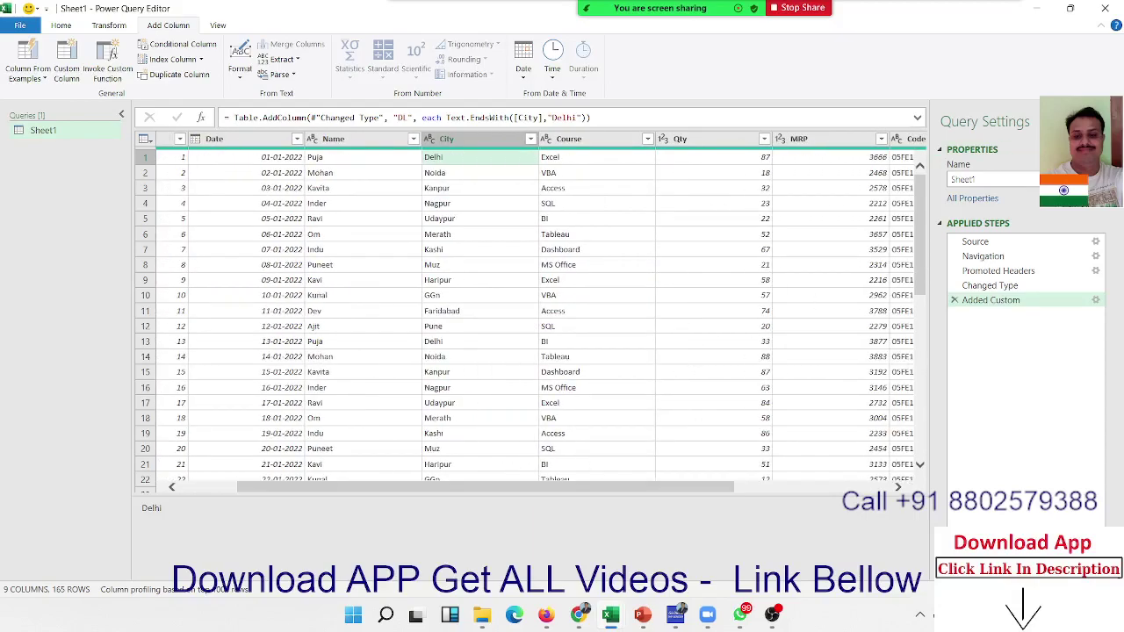
left_click(1111, 121)
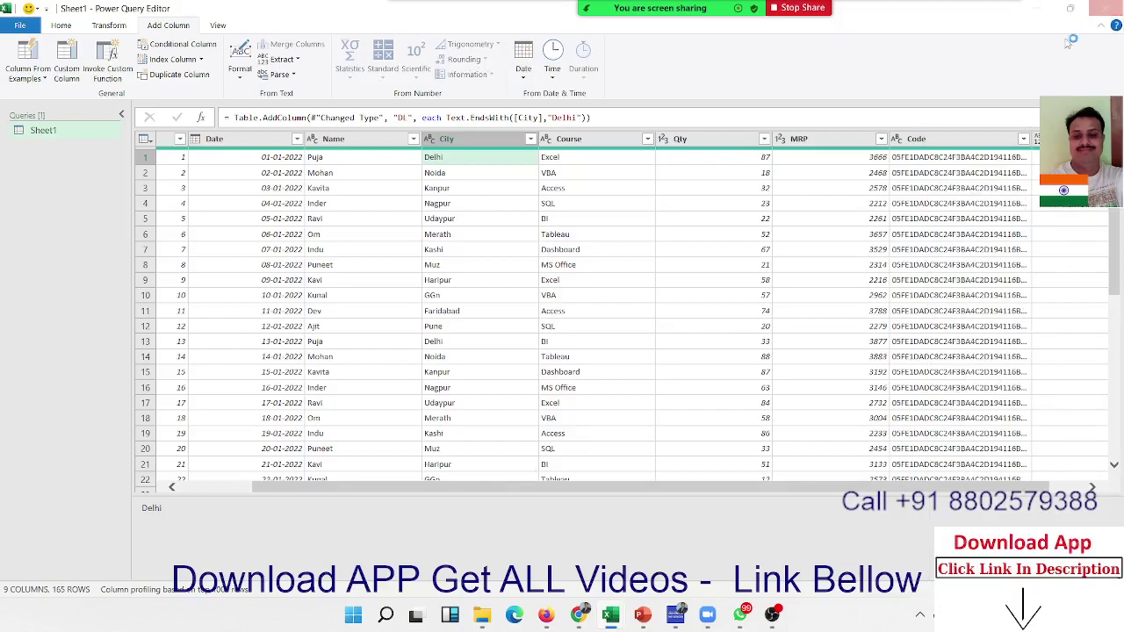
- Close the editor keeping changes, then start a new blank query, Query1
left_click(645, 325)
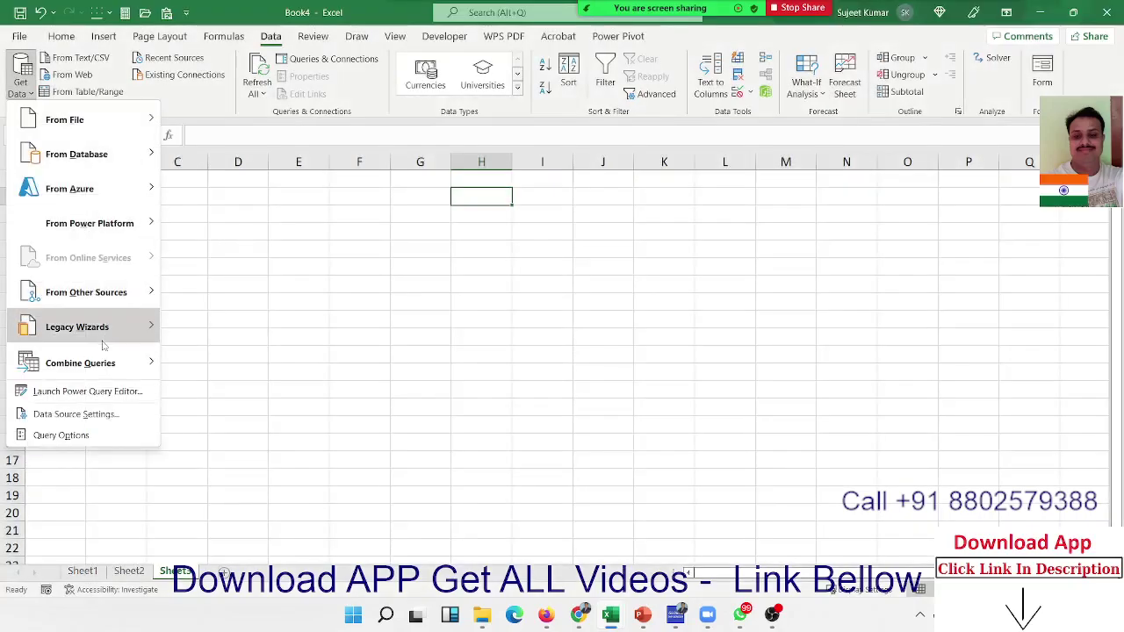
mouse_move(86, 293)
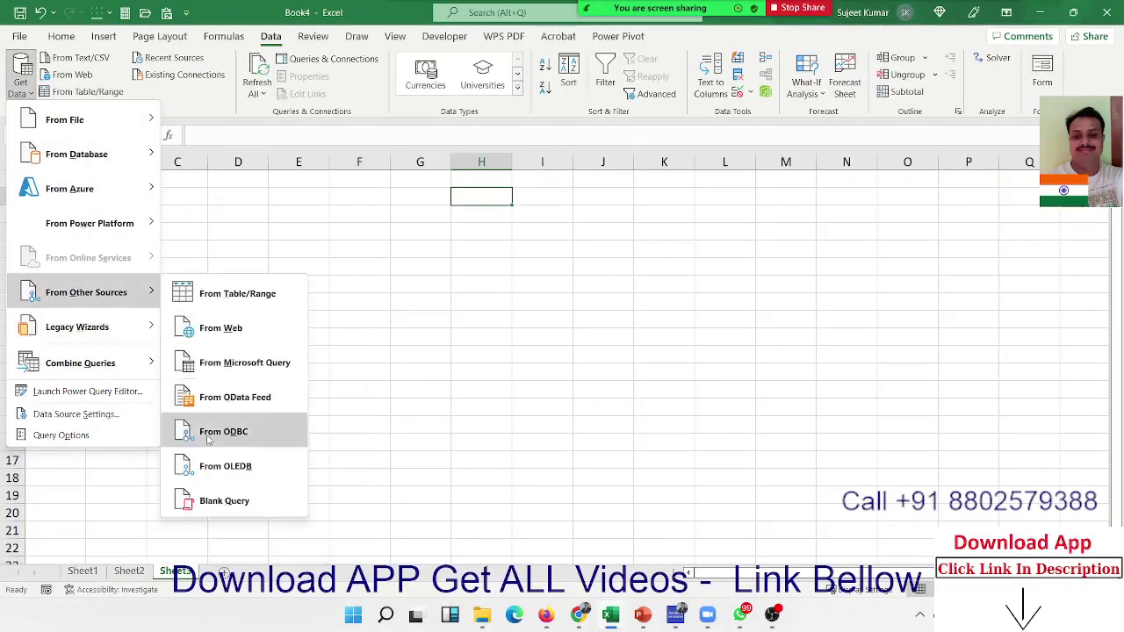
left_click(235, 512)
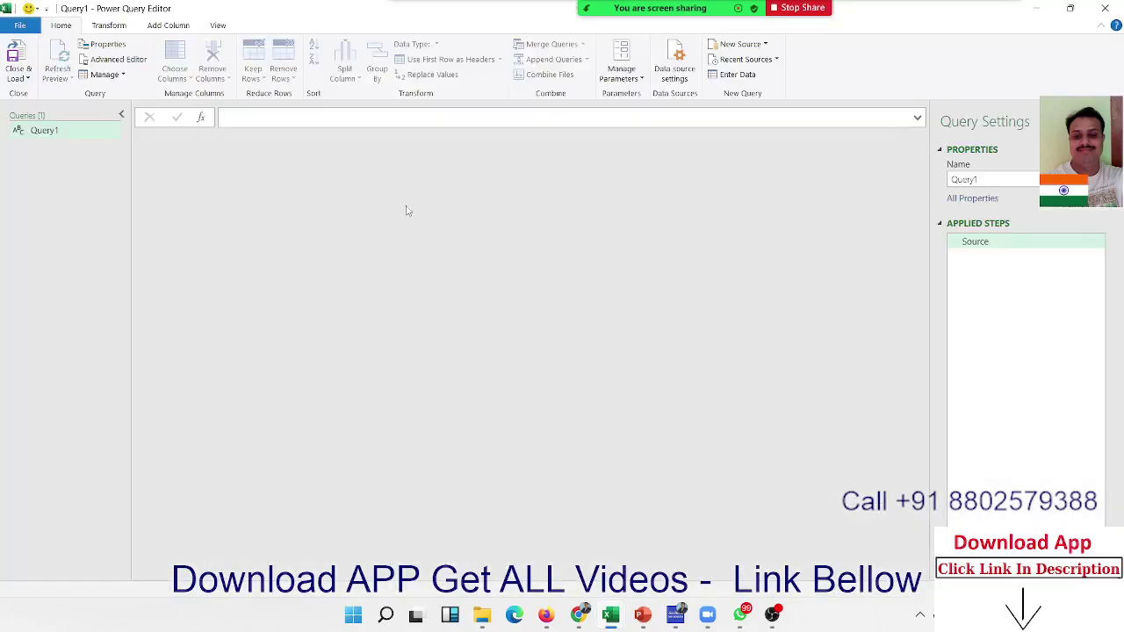
- Start a hand-entered table and rename its first column to Name
left_click(738, 77)
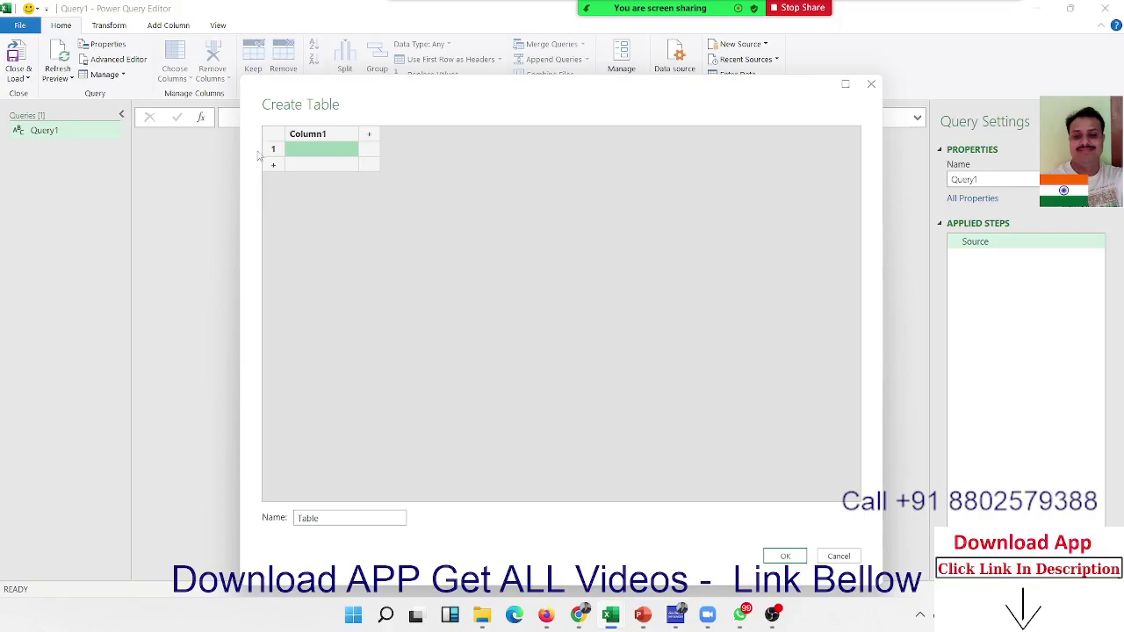
left_click(295, 136)
double_click(295, 137)
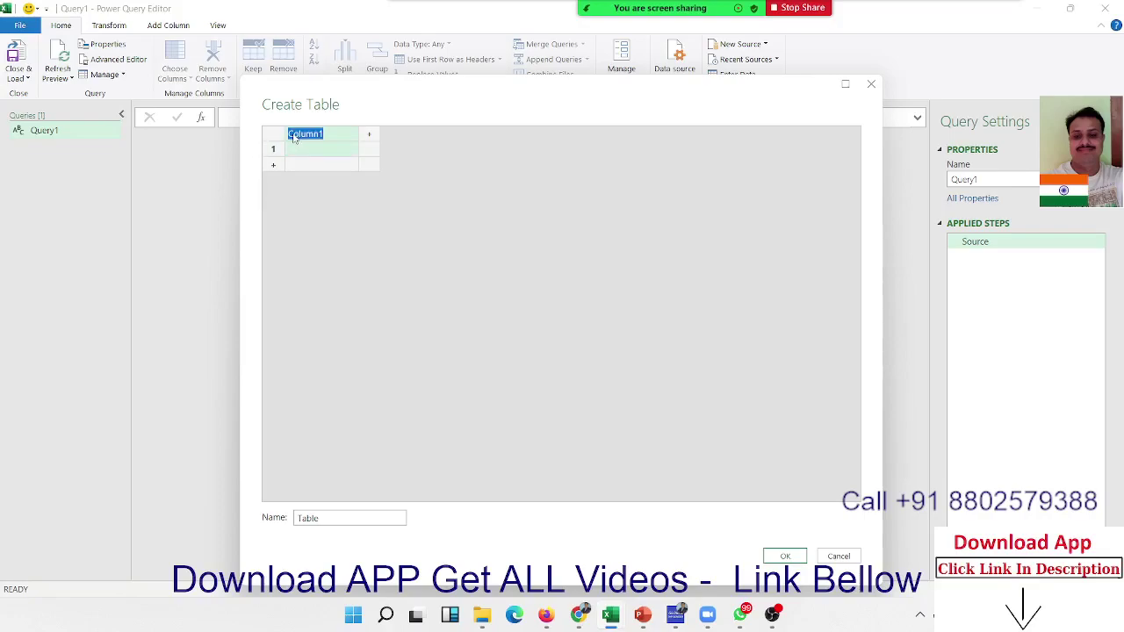
type("Name")
left_click(305, 147)
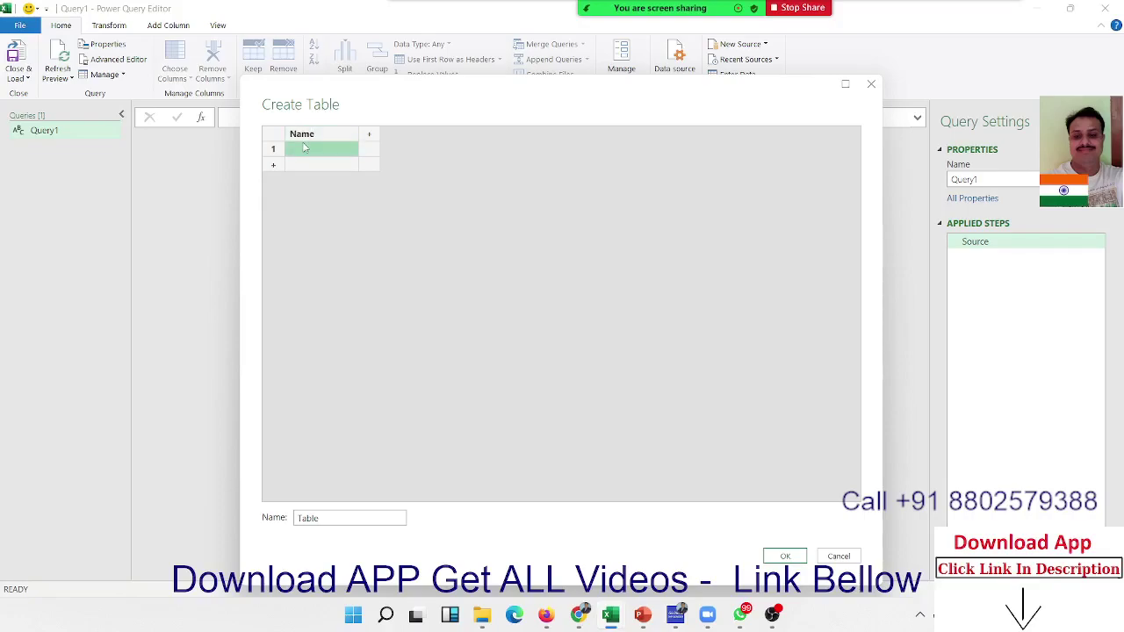
- Enter four sample full names in the Name column and name the table TT
type("Puja S")
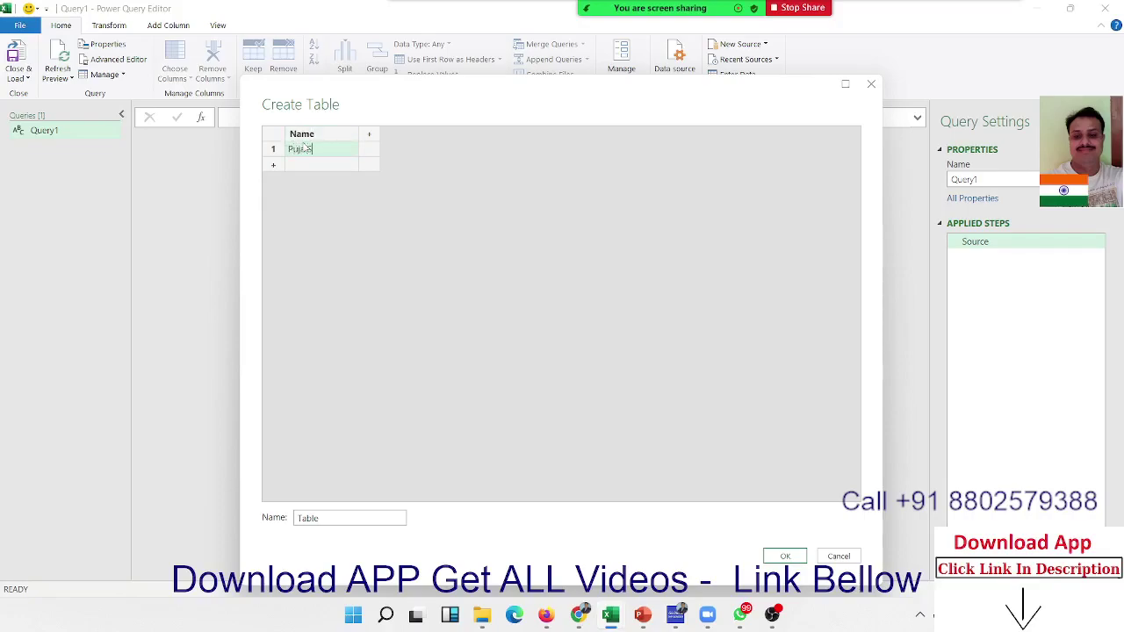
type("ingh")
key("Return")
type("M")
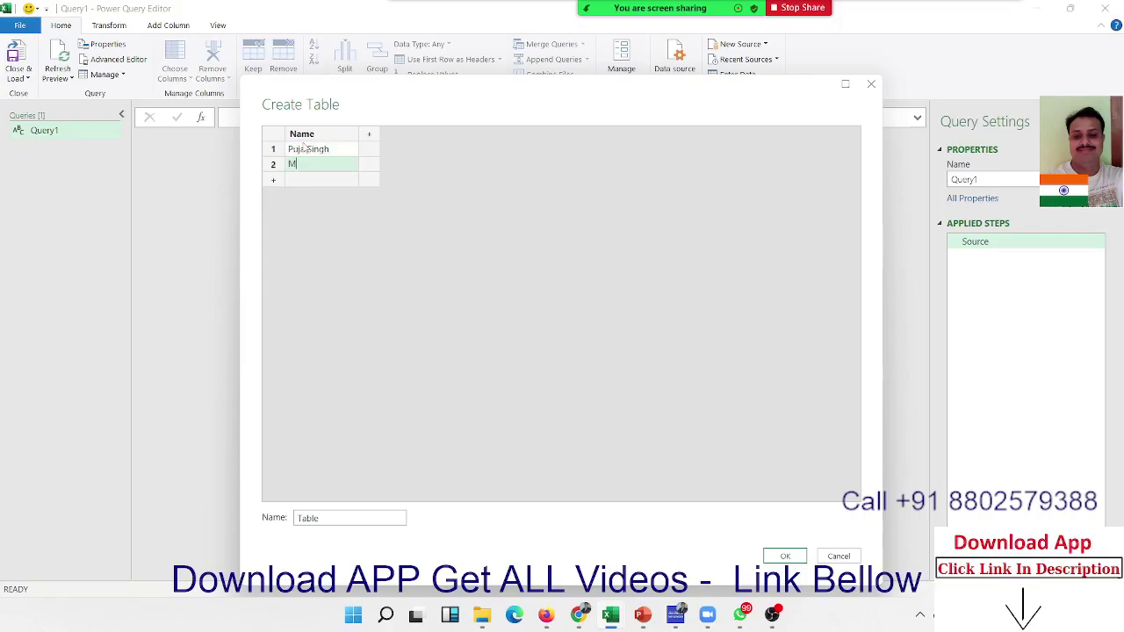
type("ohan K")
type("umar")
key("Return")
type("R")
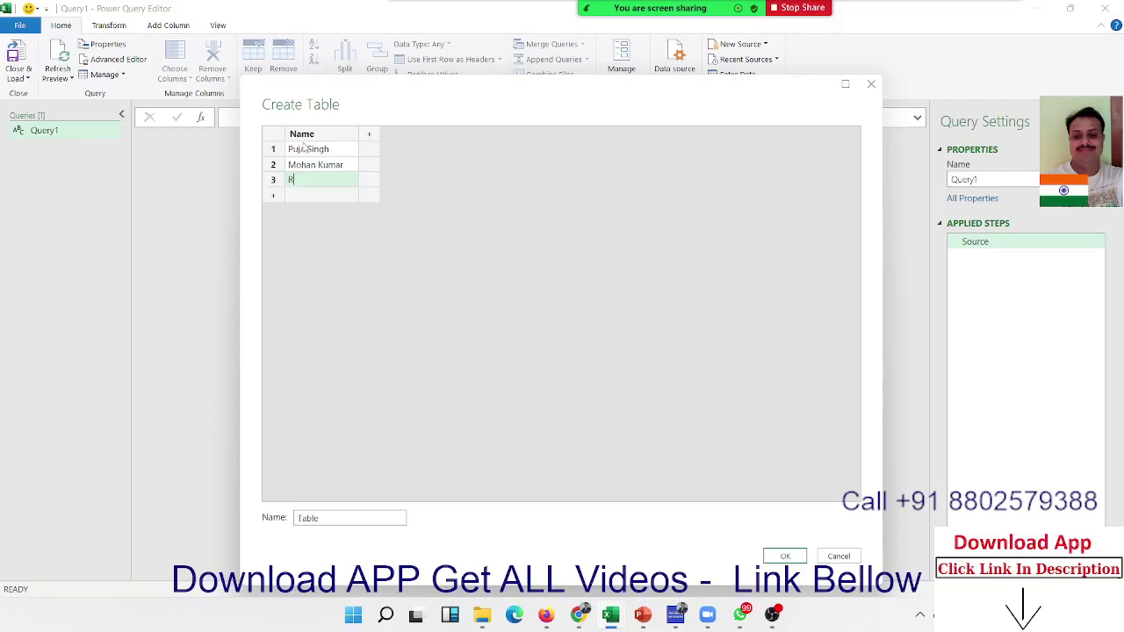
type("avi S")
type("ingh R")
type("ana")
key("Return")
type("U")
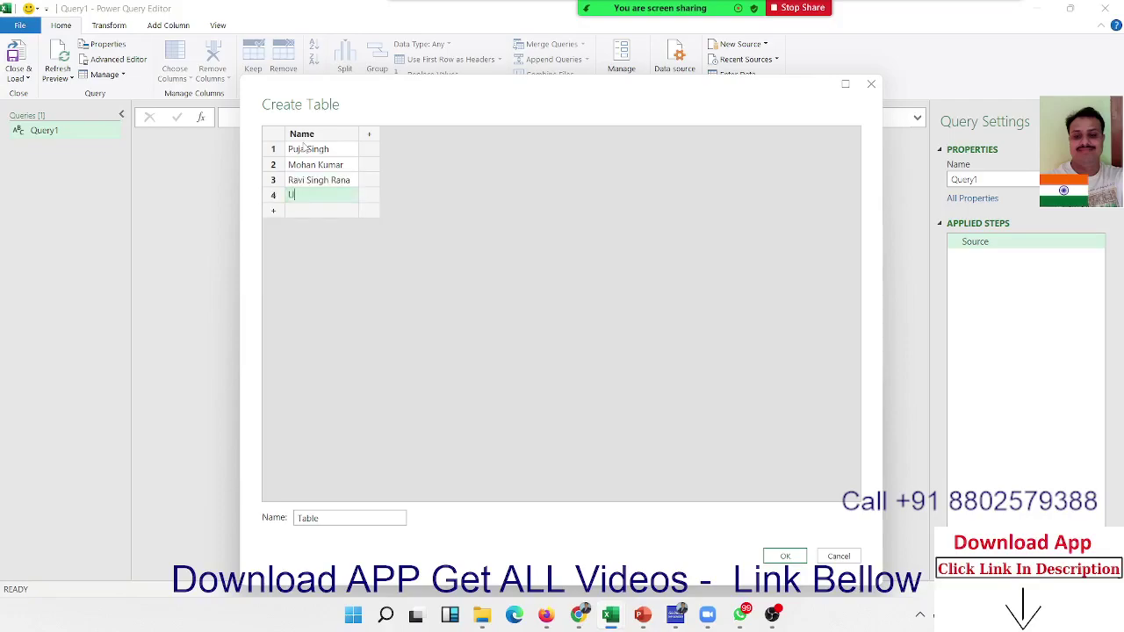
type("day Kuma")
type("r")
double_click(307, 518)
type("TT")
- Create the TT query from the entered table and go to the Add Column commands
left_click(785, 556)
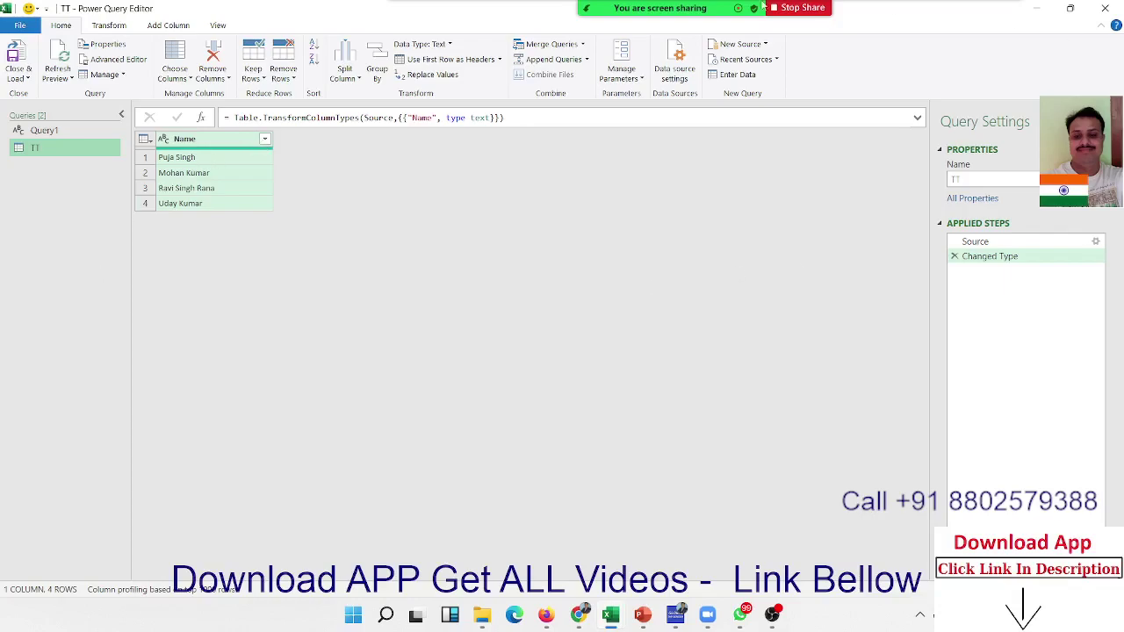
left_click(174, 27)
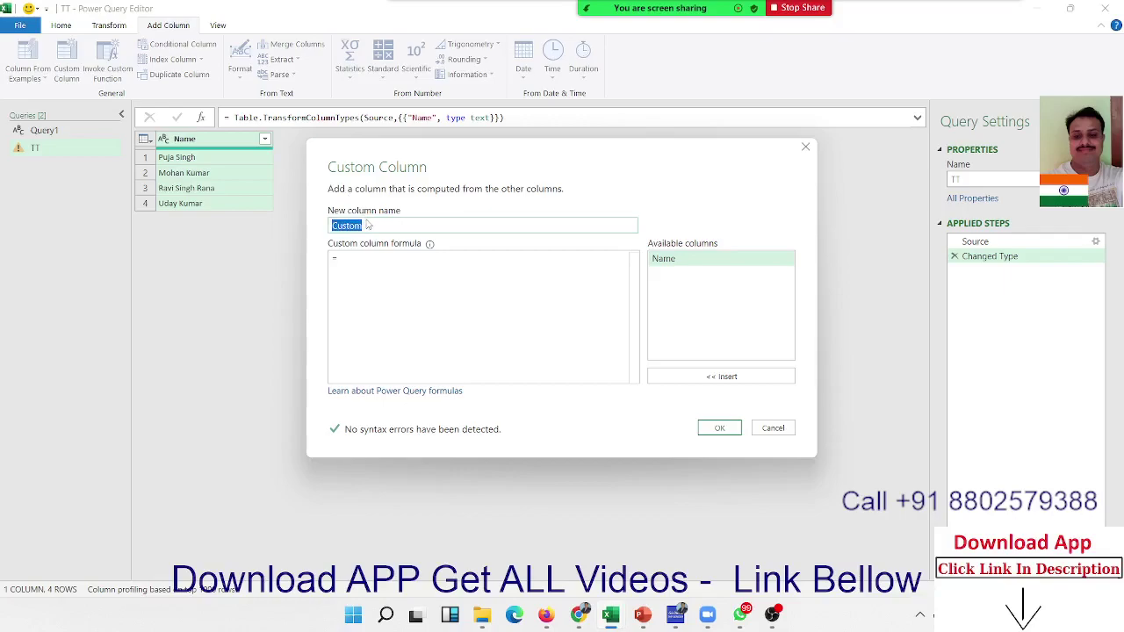
- Name the new column FNAme and begin its formula with Text.Start([Name],
type("Ful")
key("BackSpace")
key("BackSpace")
type("NAme")
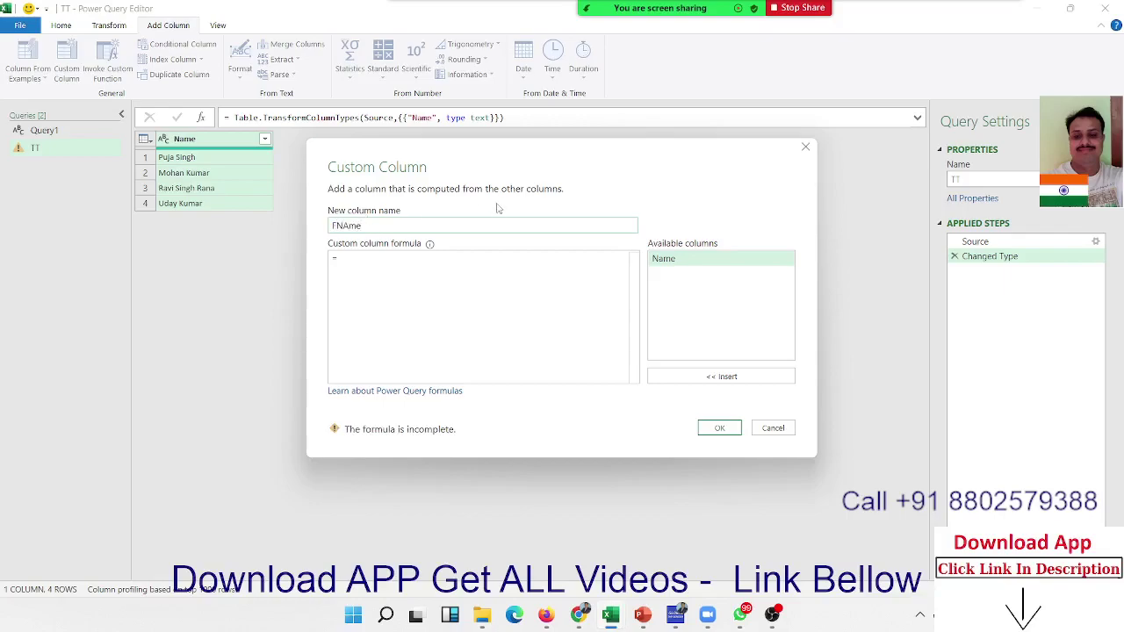
left_click(425, 268)
type("test")
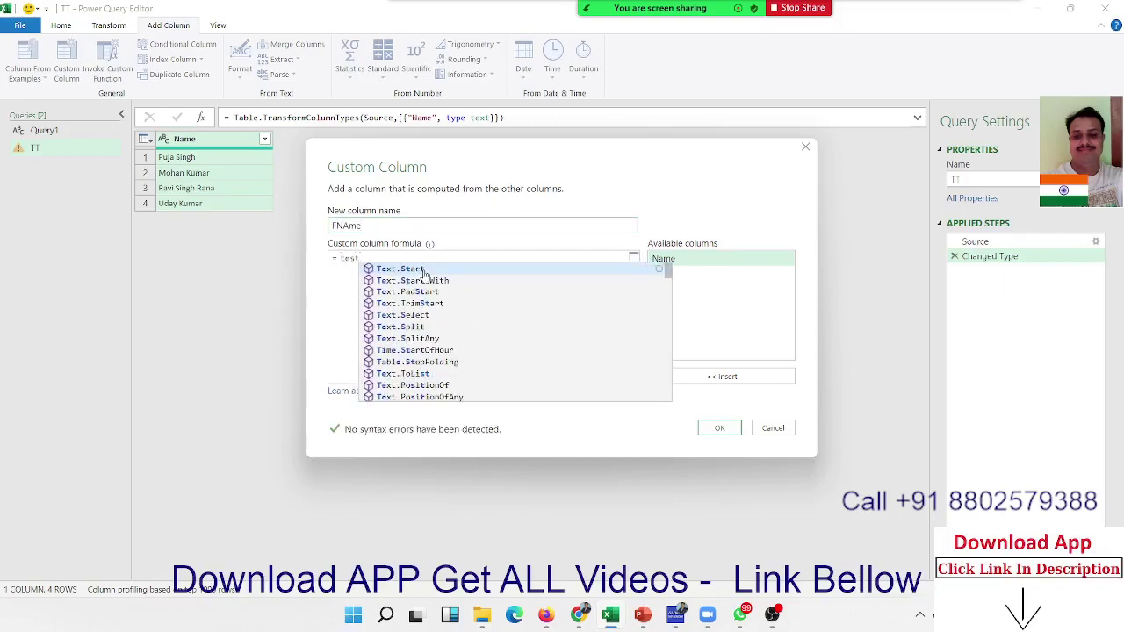
left_click(424, 270)
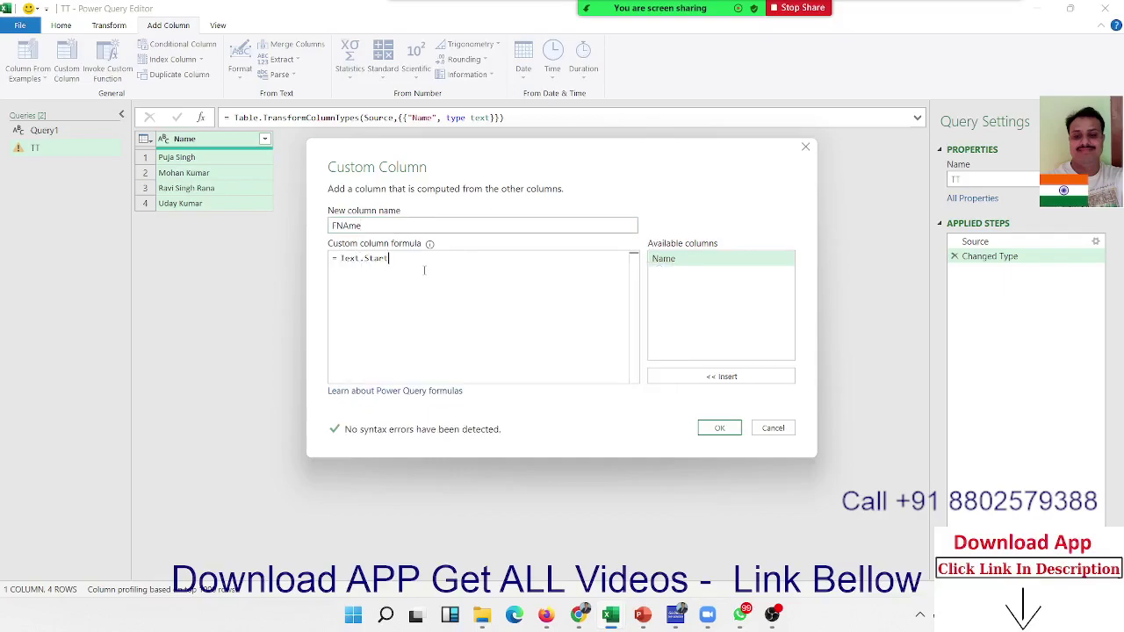
type("(")
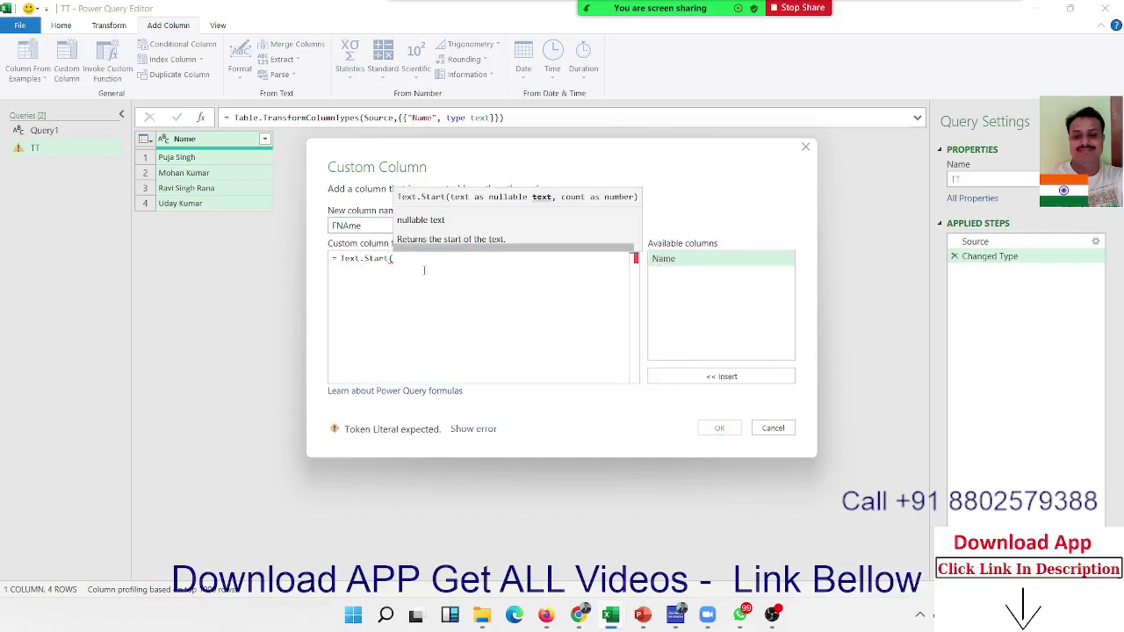
type("[")
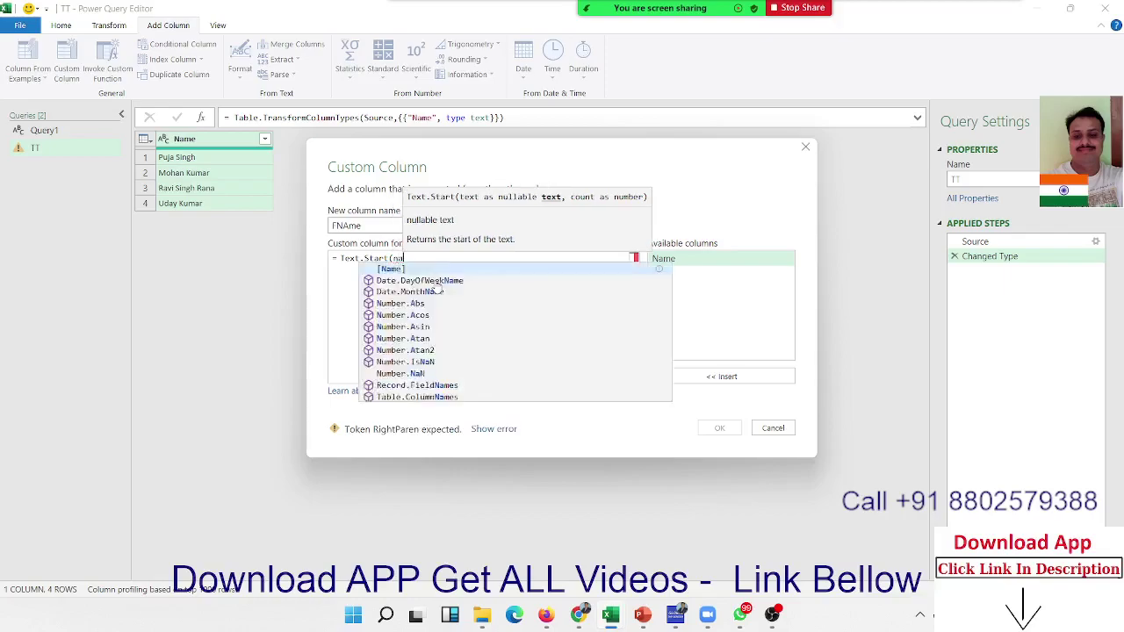
type("Name]")
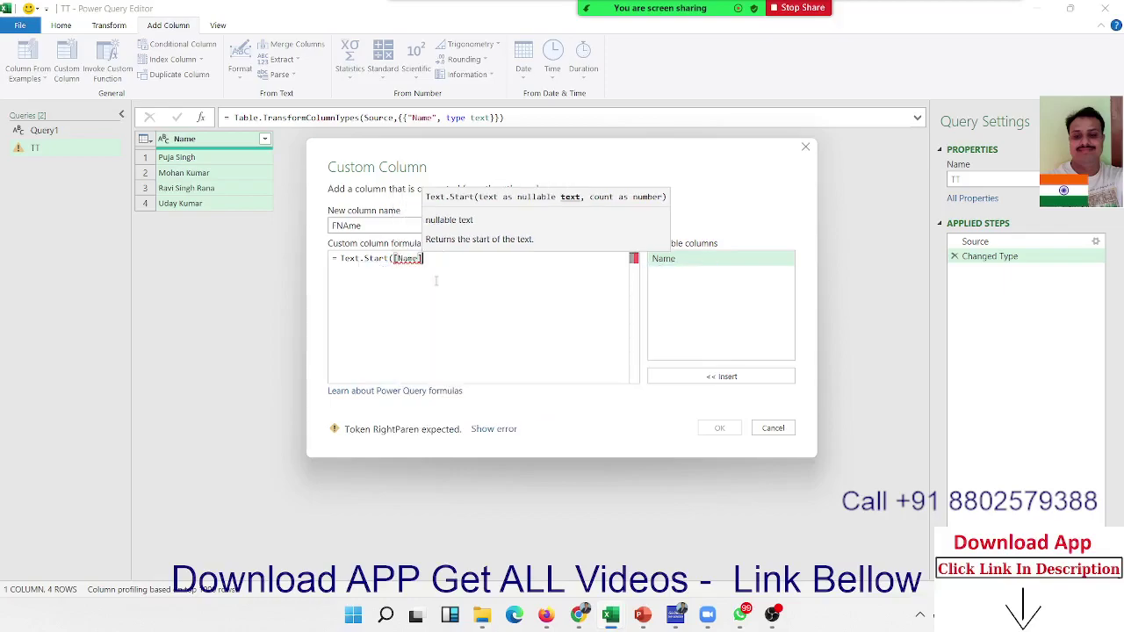
type(",")
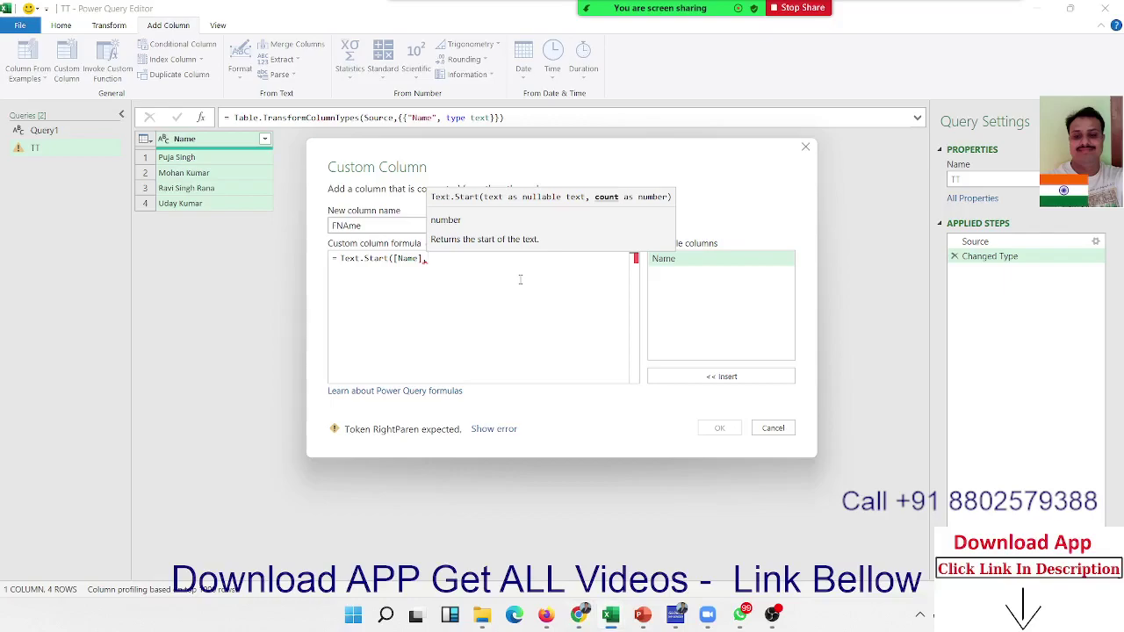
- Finish the formula with Text.PositionOf([Name]," ")-1 and add the FNAme column
type("te")
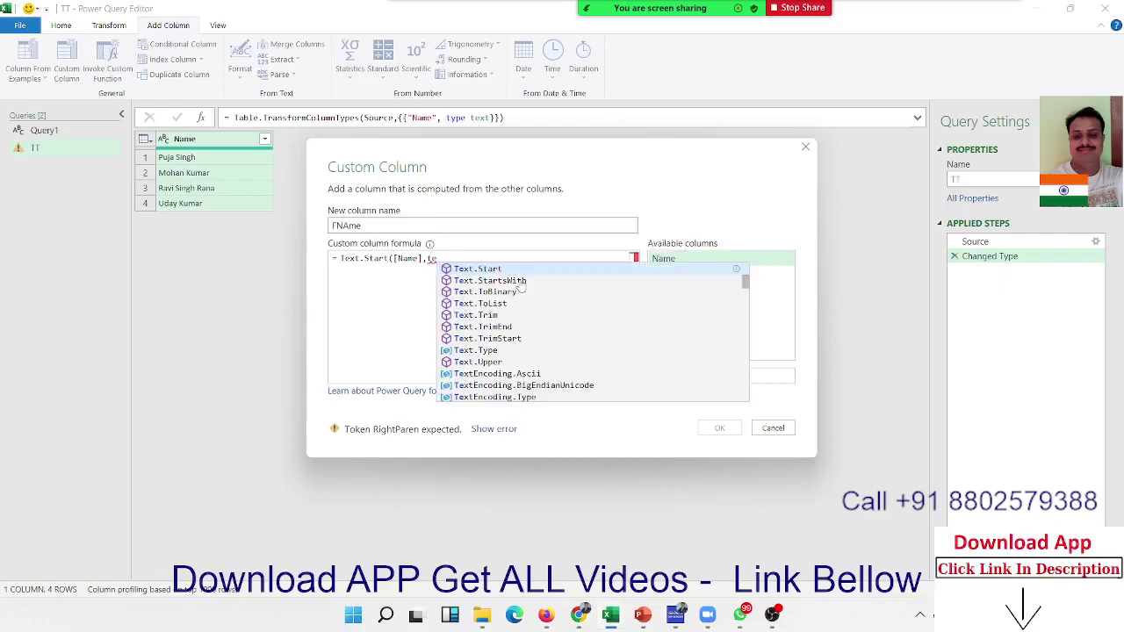
type("xt")
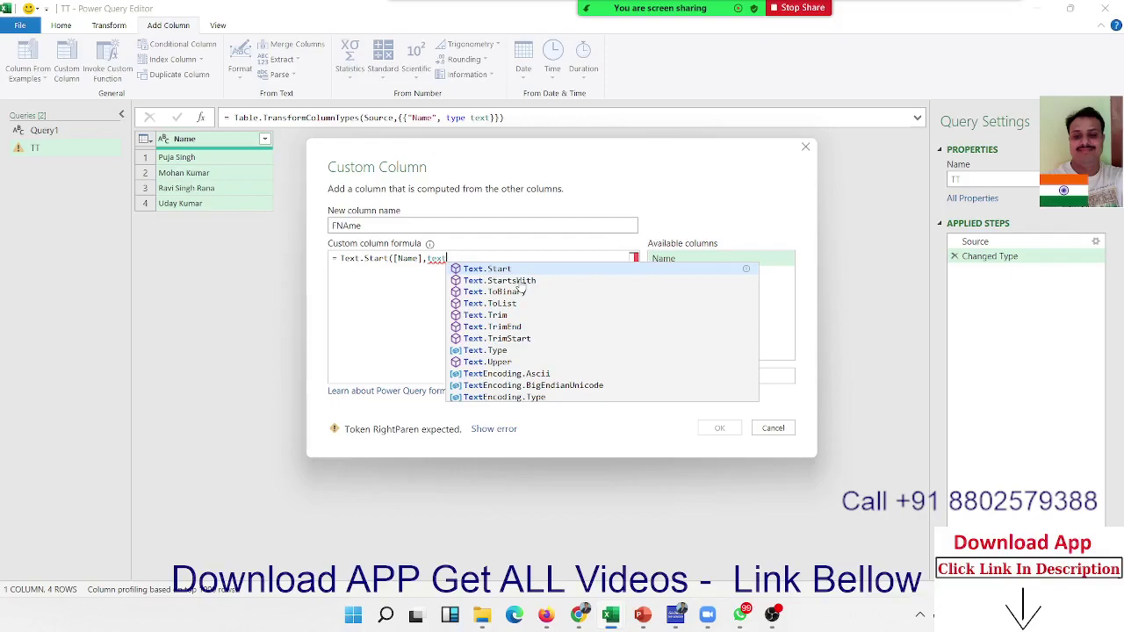
key("Down")
key("Down")
key("Down")
key("Down")
key("Down")
key("Down")
key("Down")
key("Down")
key("Down")
key("Down")
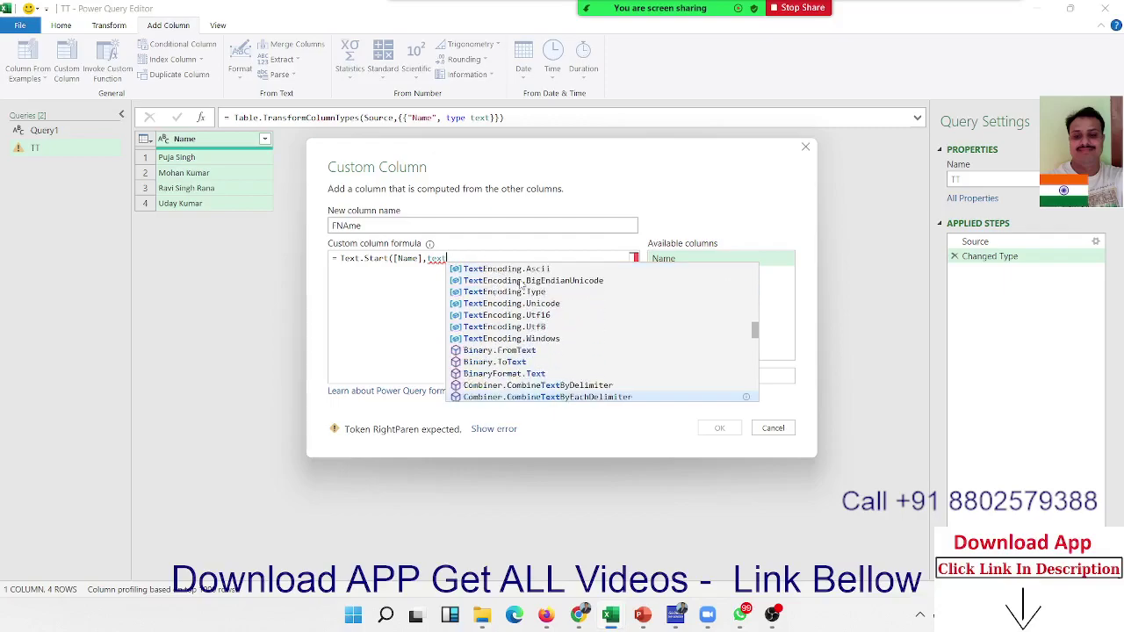
key("Down")
key("Down")
key("Down")
key("Down")
key("Up")
key("Up")
key("Up")
key("Up")
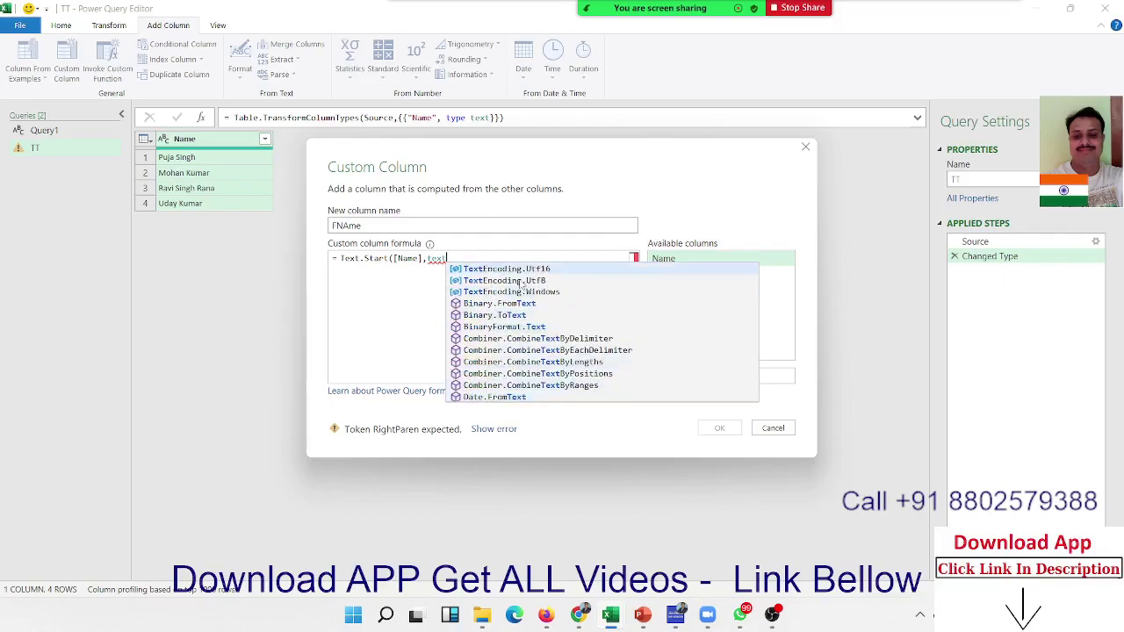
key("Up")
key("Up")
key("Up")
key("Up")
key("Up")
key("Up")
key("Up")
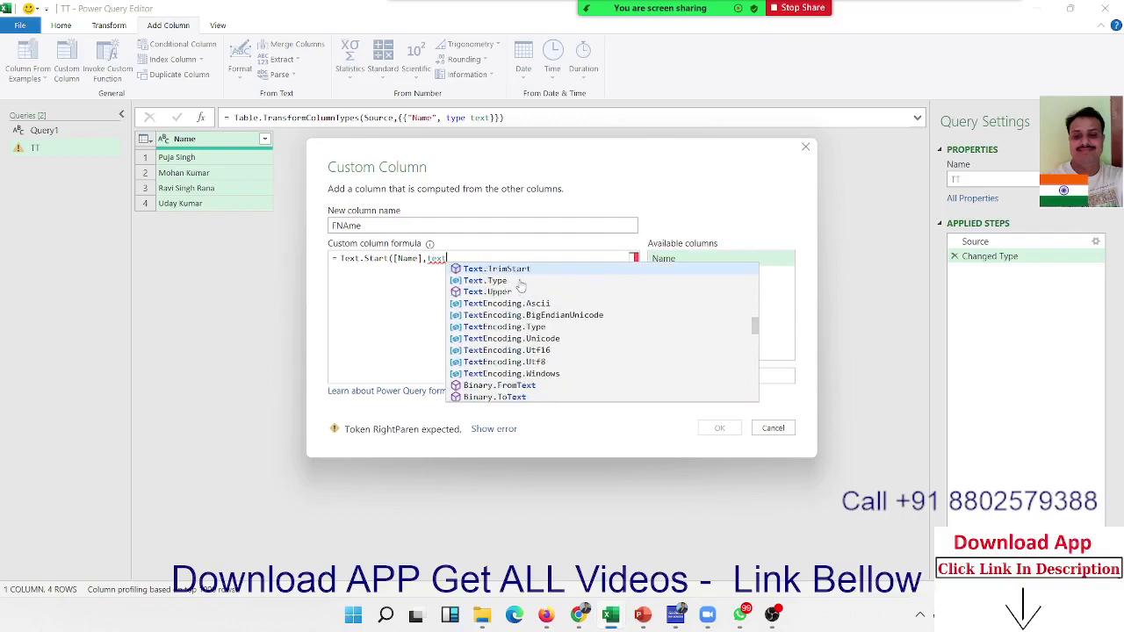
key("Up")
key("Up")
key("Up")
key("Up")
key("Up")
key("Up")
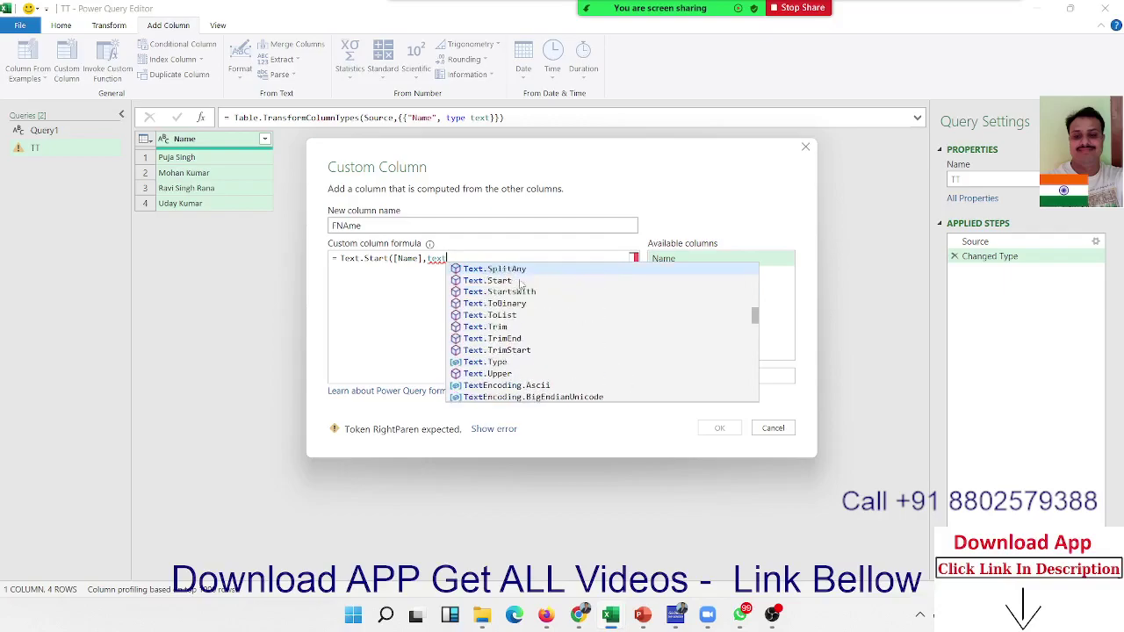
key("Up")
key("Up")
key("Up")
key("Up")
key("Up")
key("Up")
key("Up")
key("Up")
key("Up")
key("Up")
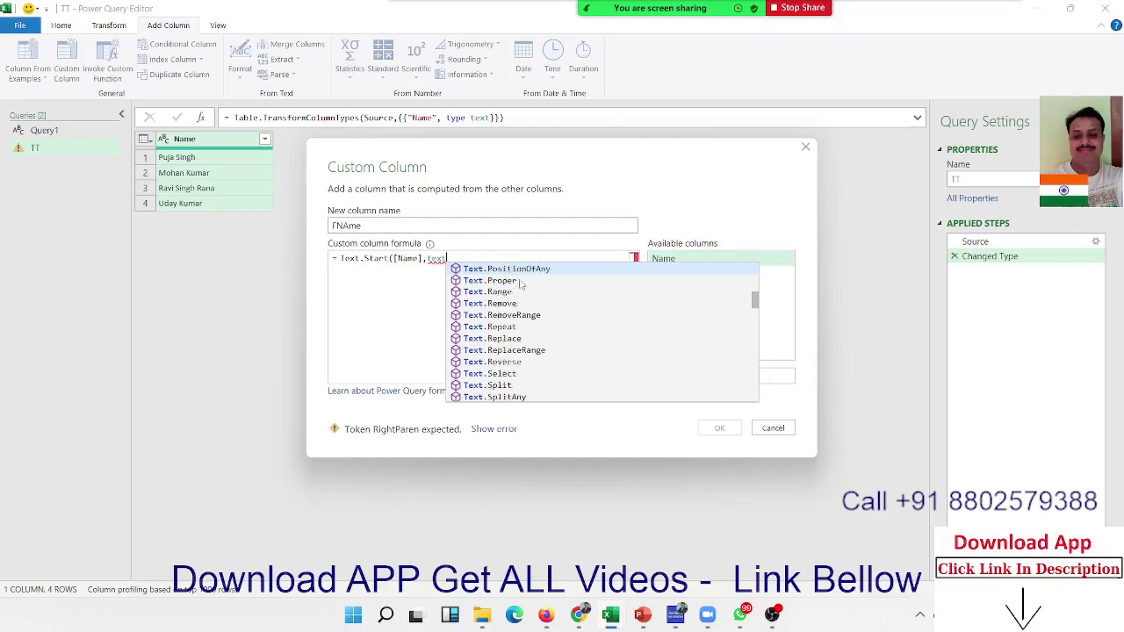
key("Up")
key("Up")
key("Up")
key("Up")
key("Up")
key("Up")
key("Up")
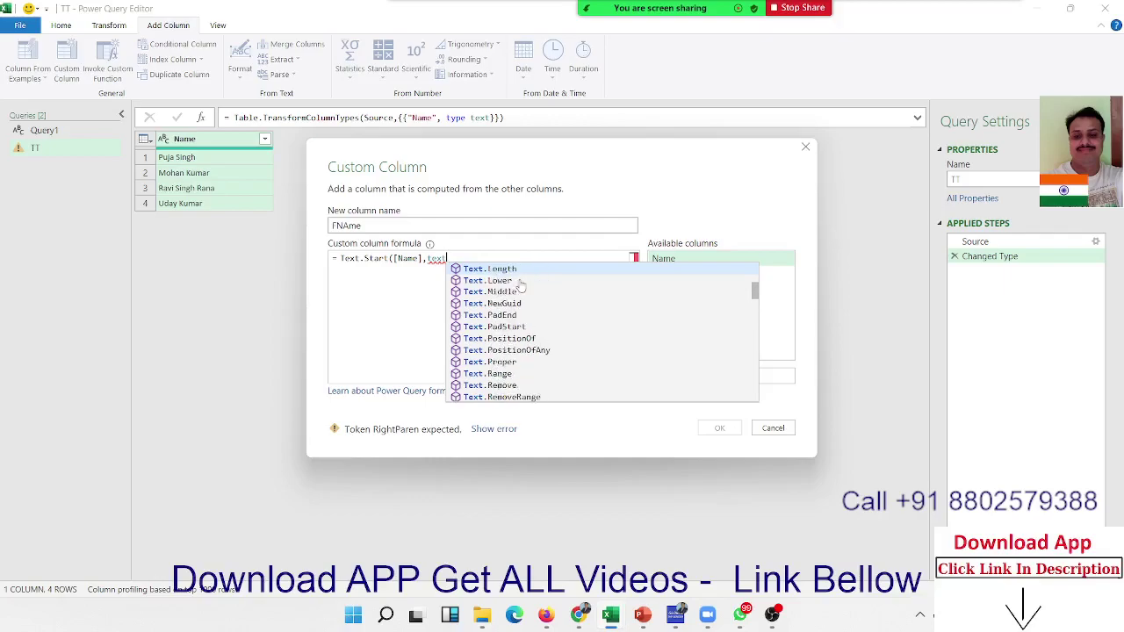
key("Down")
key("Down")
key("Down")
key("Down")
key("Down")
key("Down")
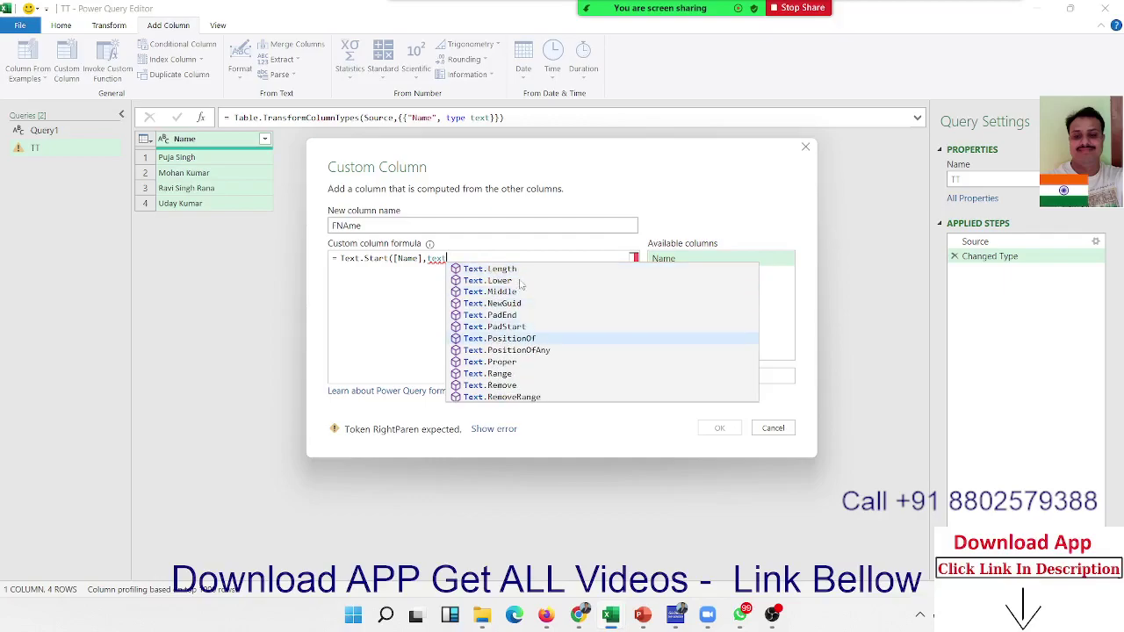
key("Tab")
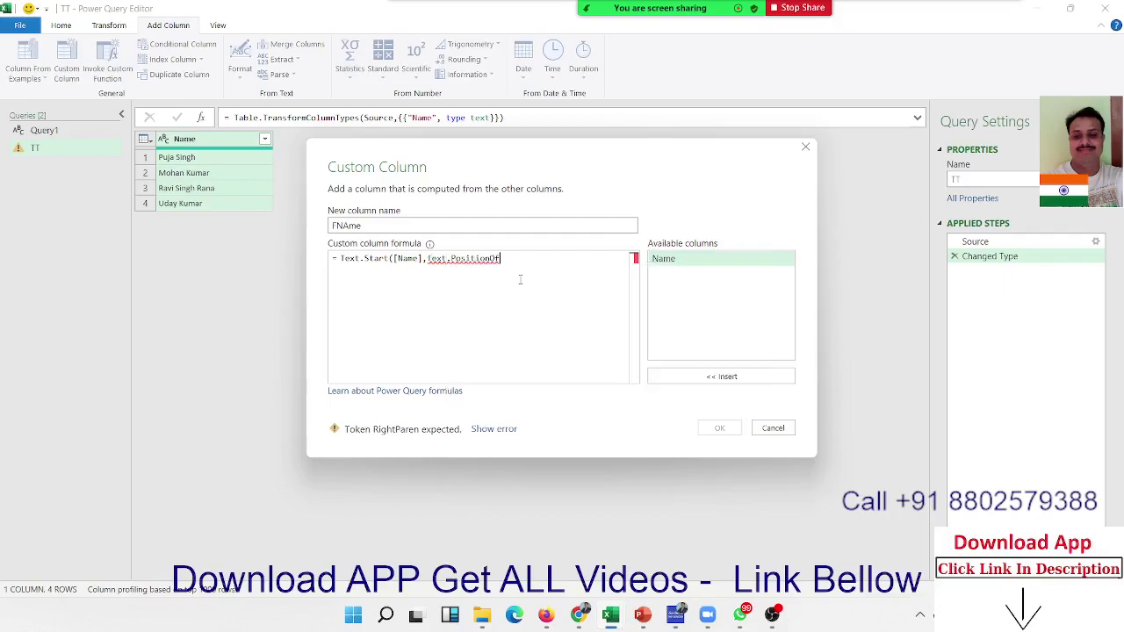
type("(")
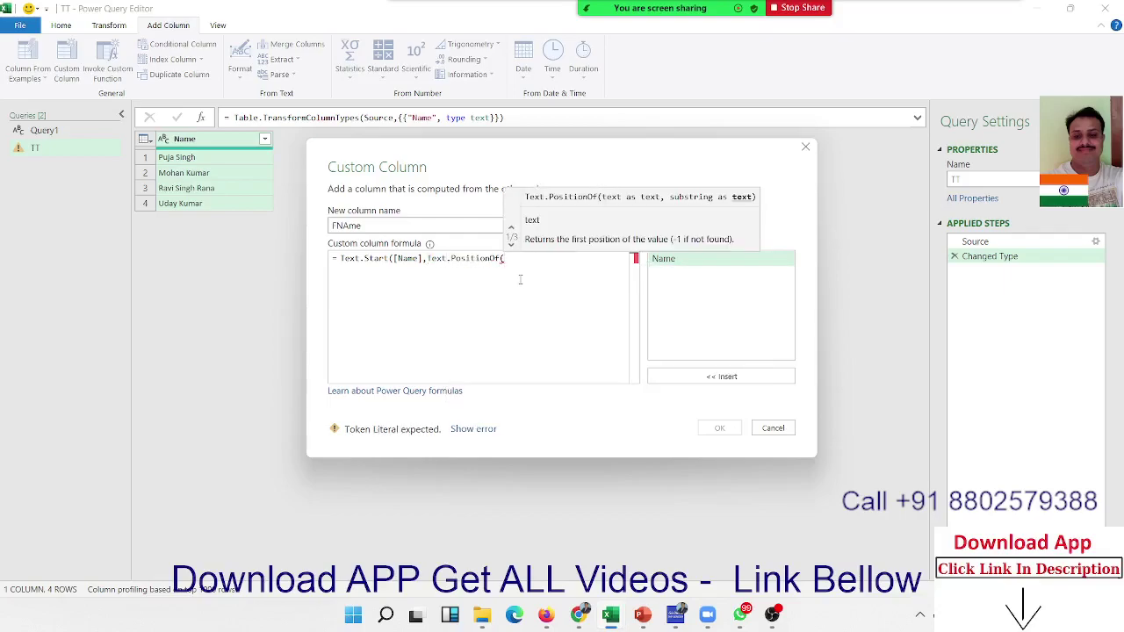
type("name")
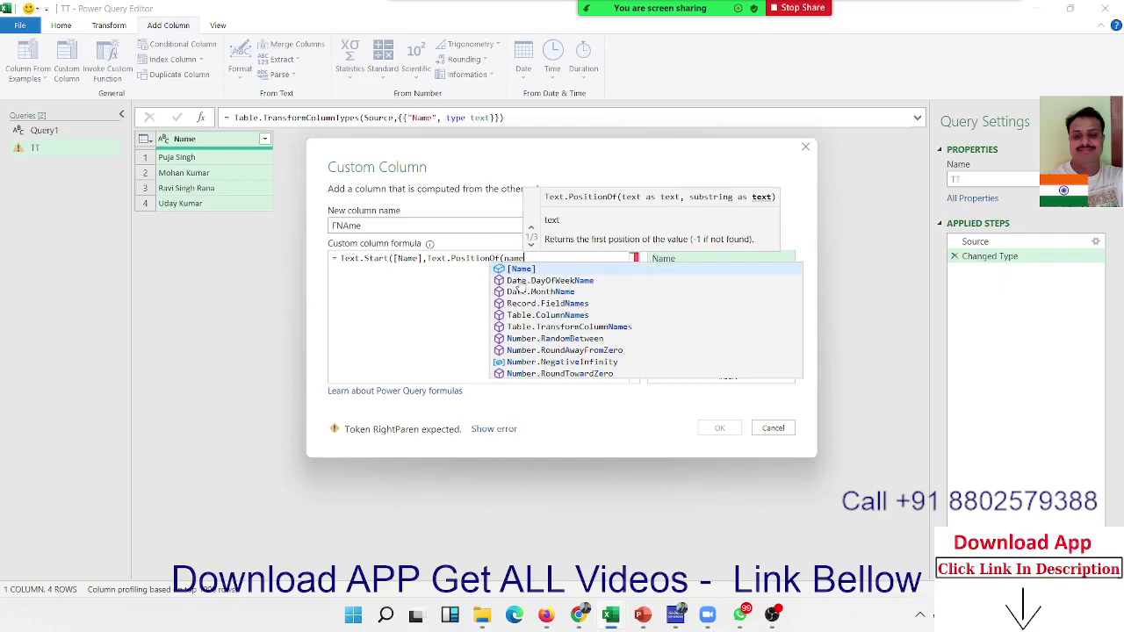
key("Tab")
type(",\" ")
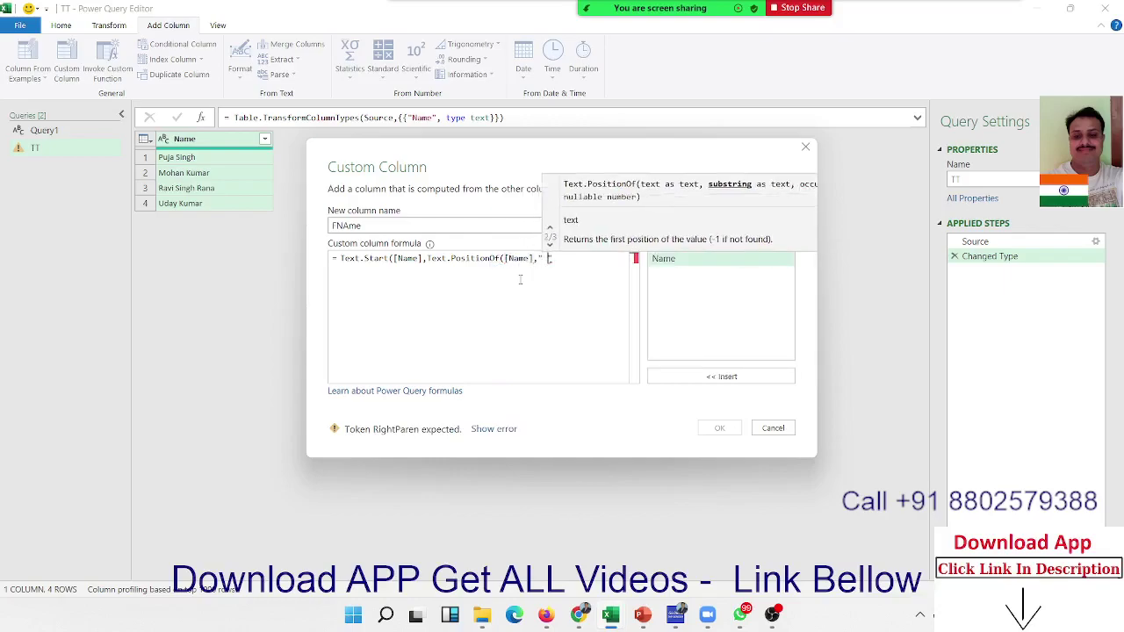
type("\"")
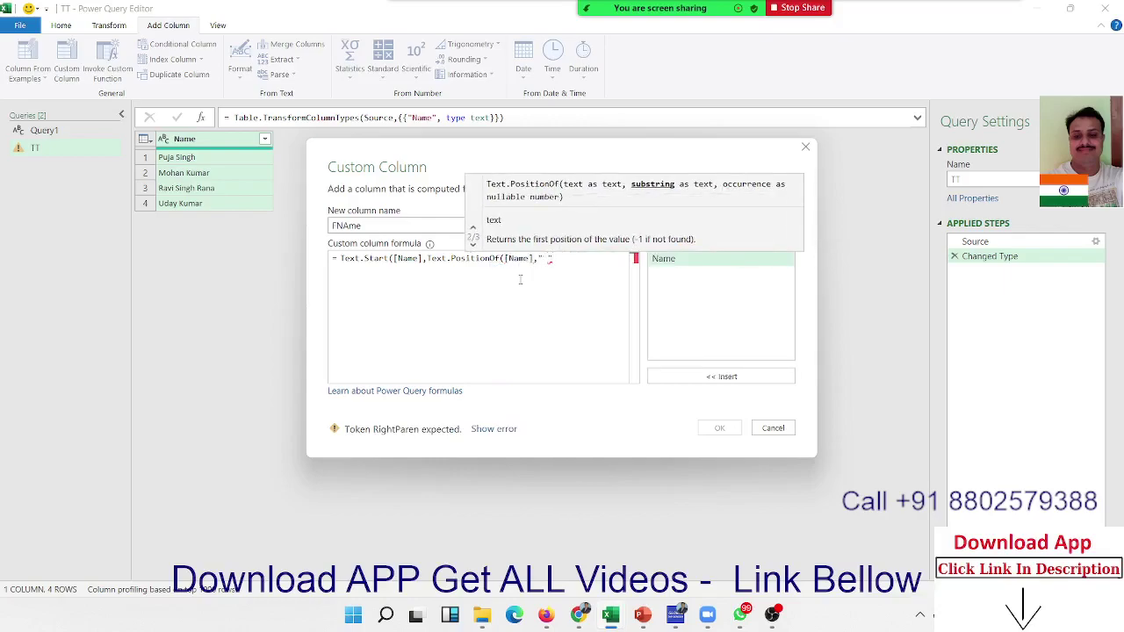
type(")")
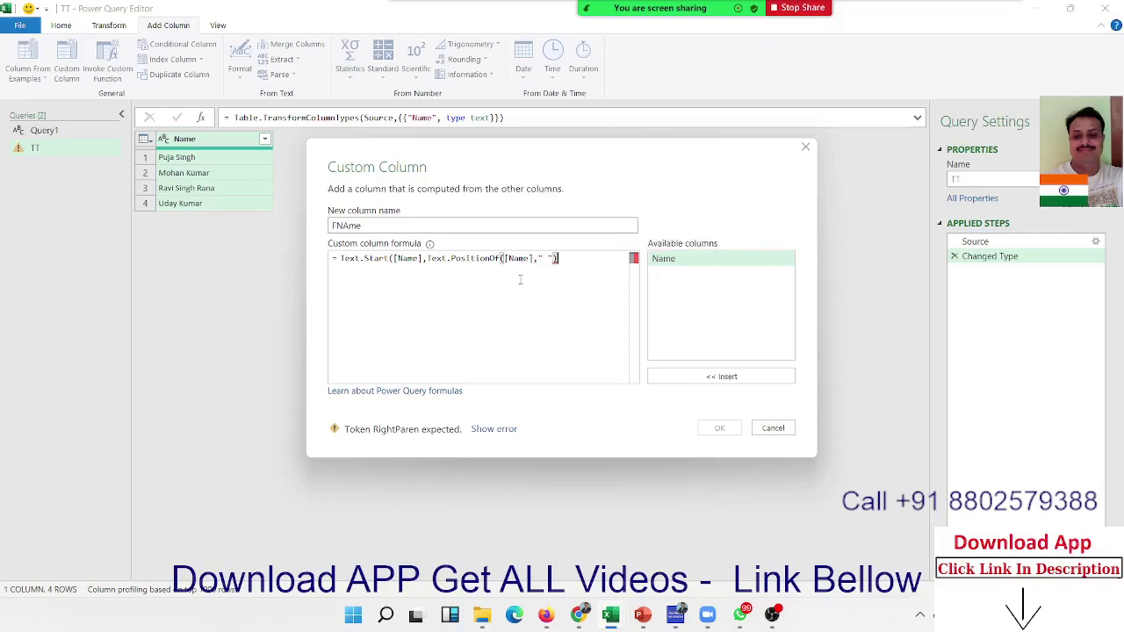
type(",1")
type(")")
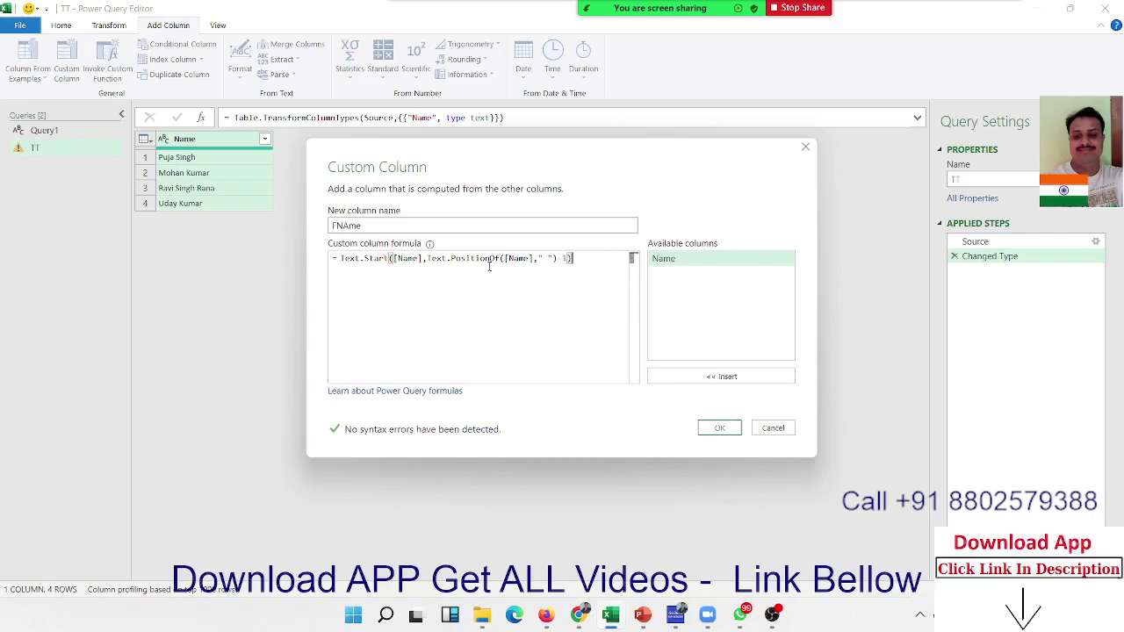
left_click(724, 431)
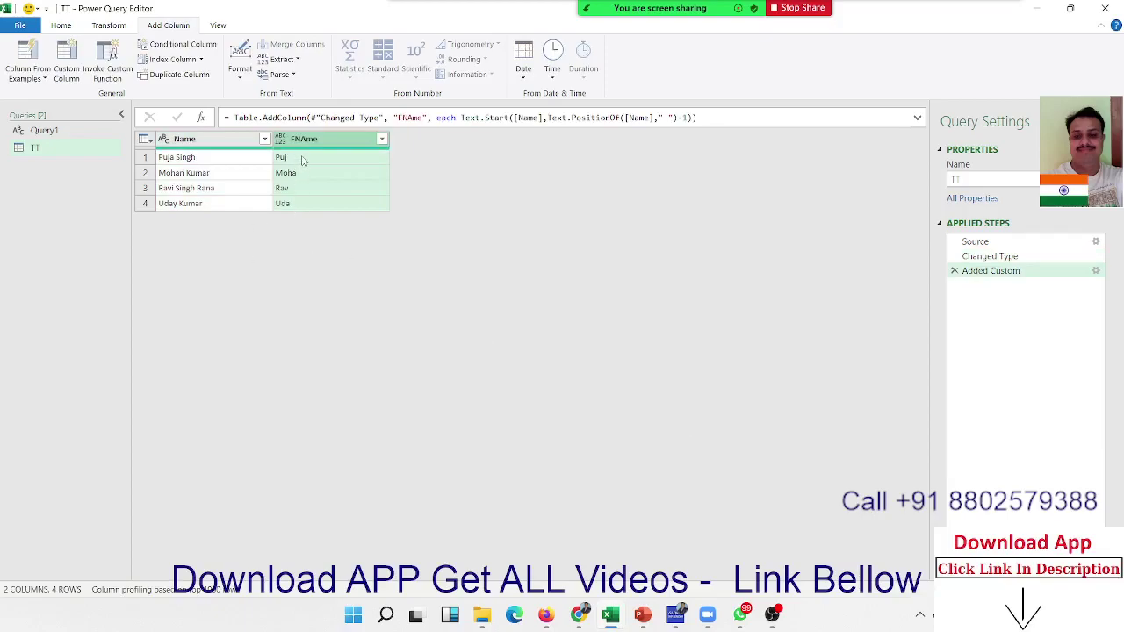
- Remove the -1 from the FNAme formula so full first names appear
left_click(302, 160)
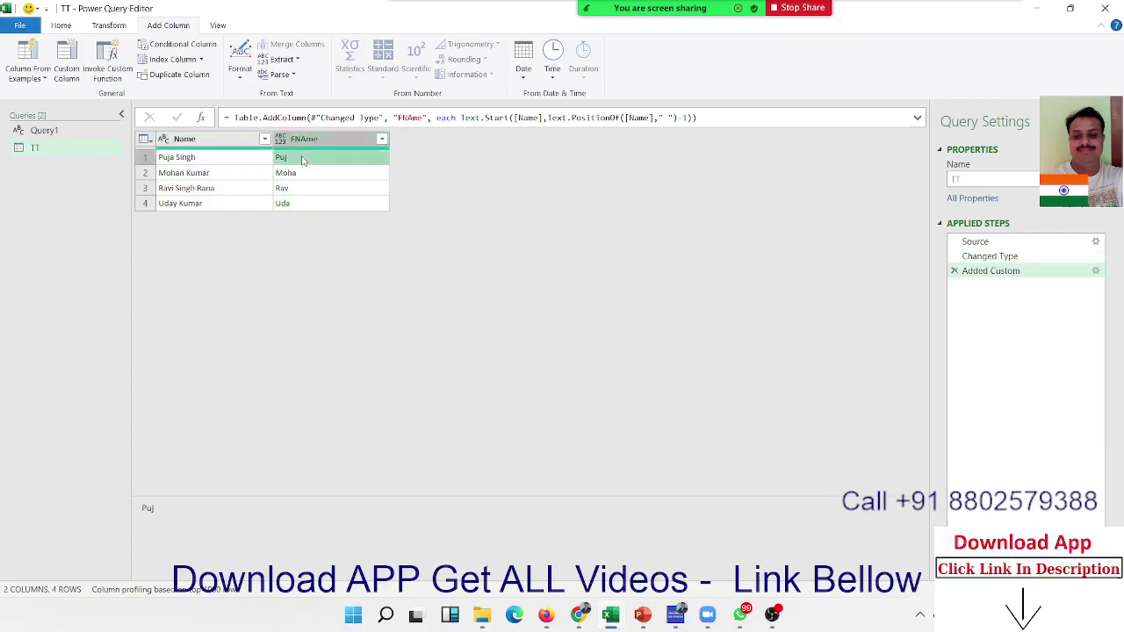
left_click(685, 120)
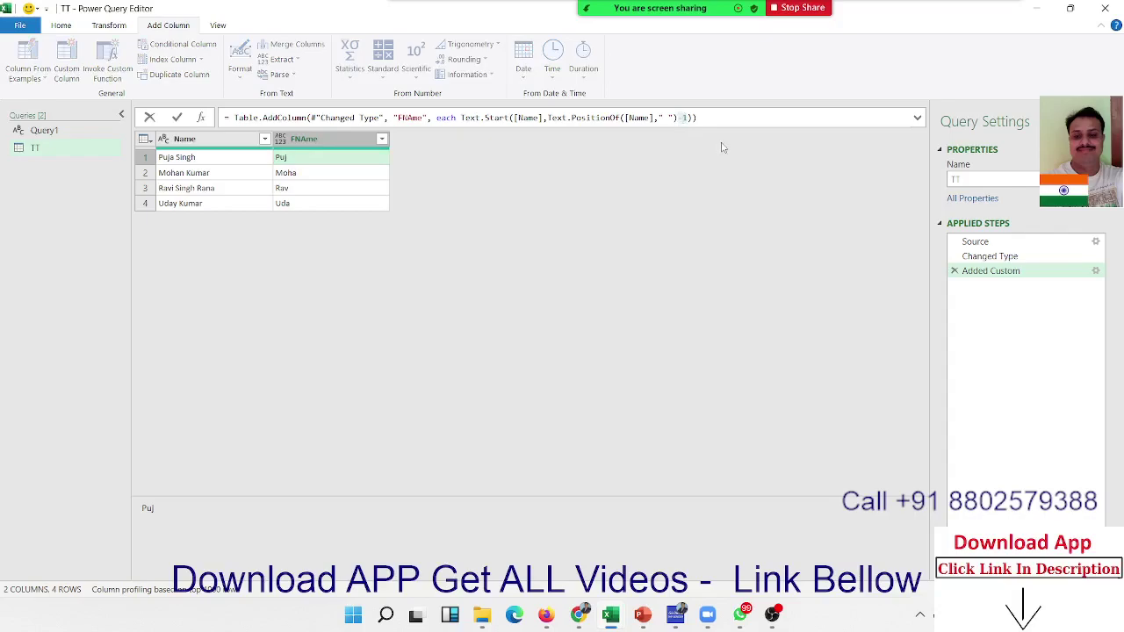
key("BackSpace")
key("BackSpace")
key("Return")
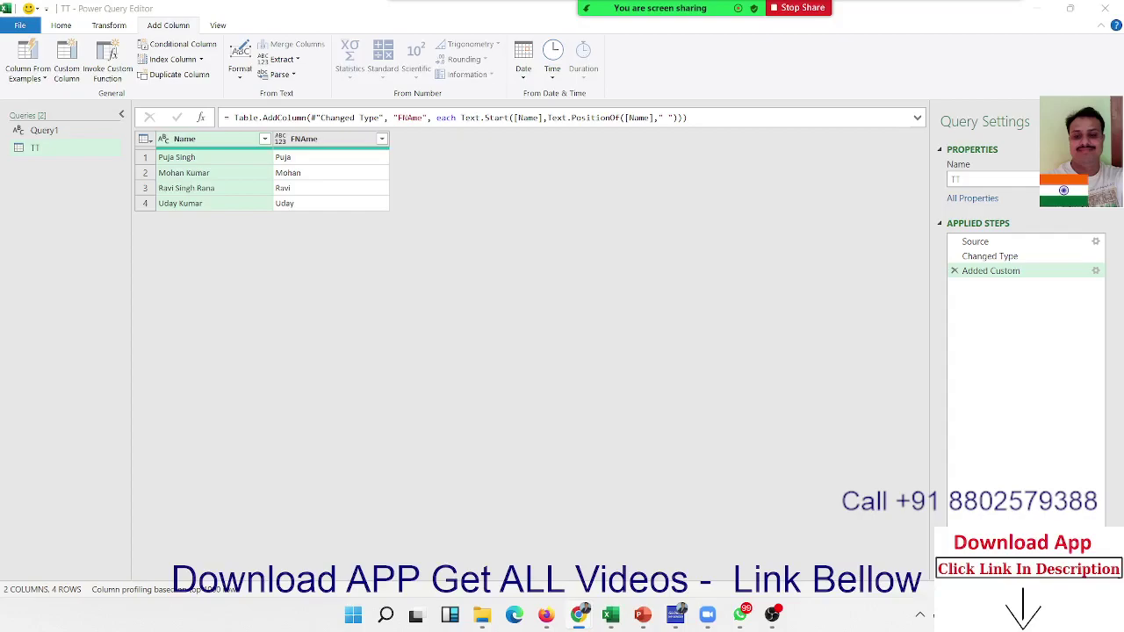
- Compare the Name values with FNAme and open another Custom Column dialog
left_click(208, 176)
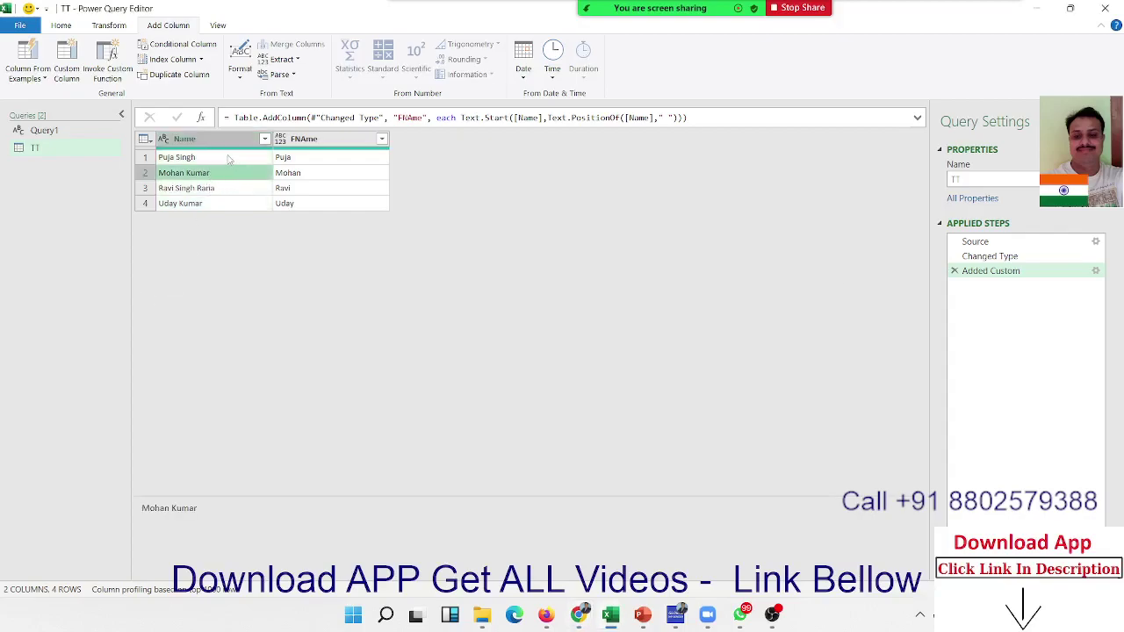
left_click(223, 159)
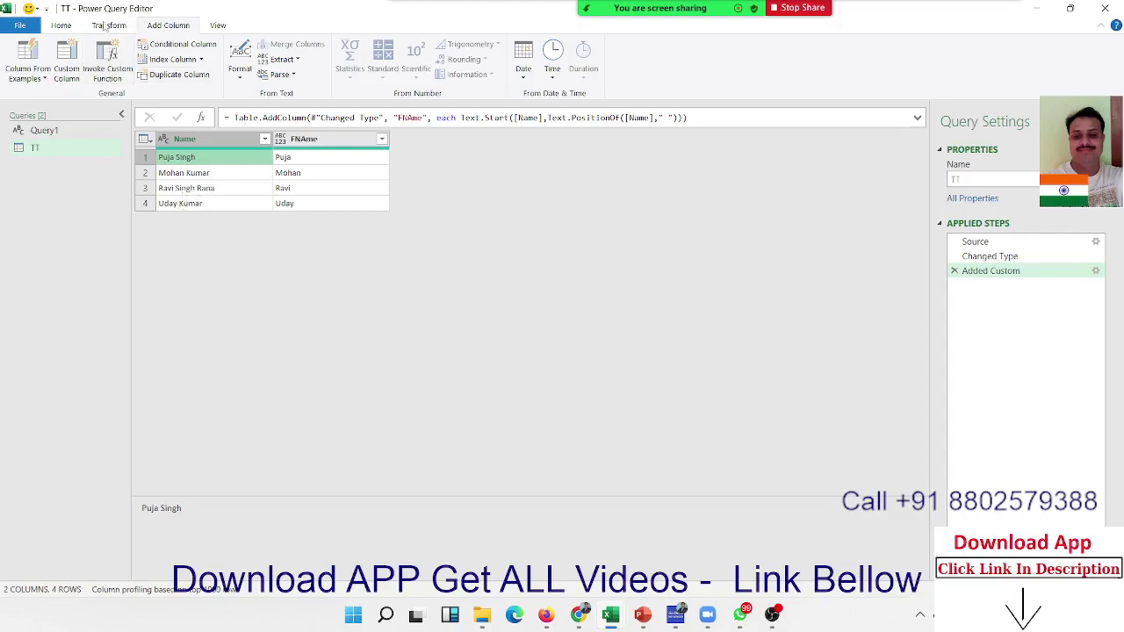
left_click(65, 61)
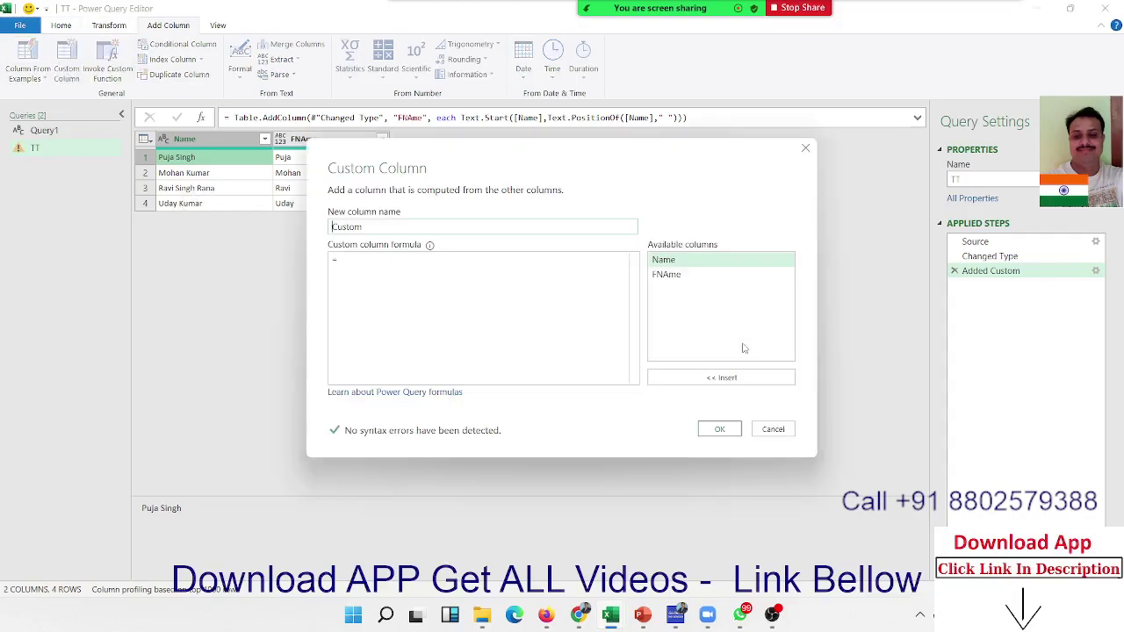
- Add a column named Custom with =Text.PositionOfAny([Name]," "), which shows Error in every row
left_click(347, 259)
type("t")
type("ext")
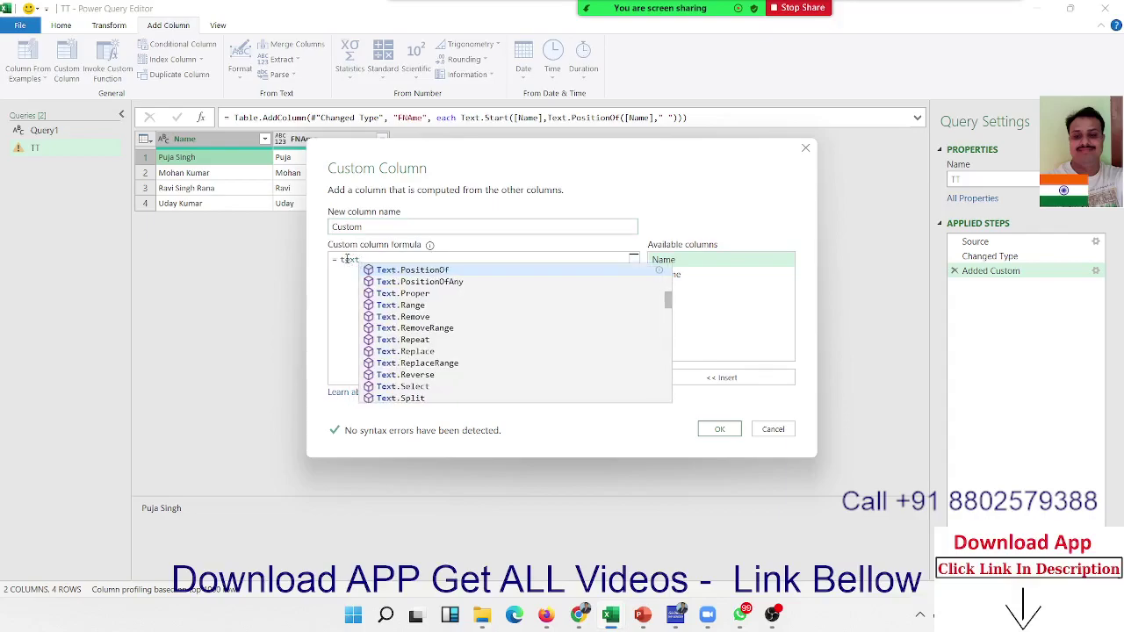
key("Down")
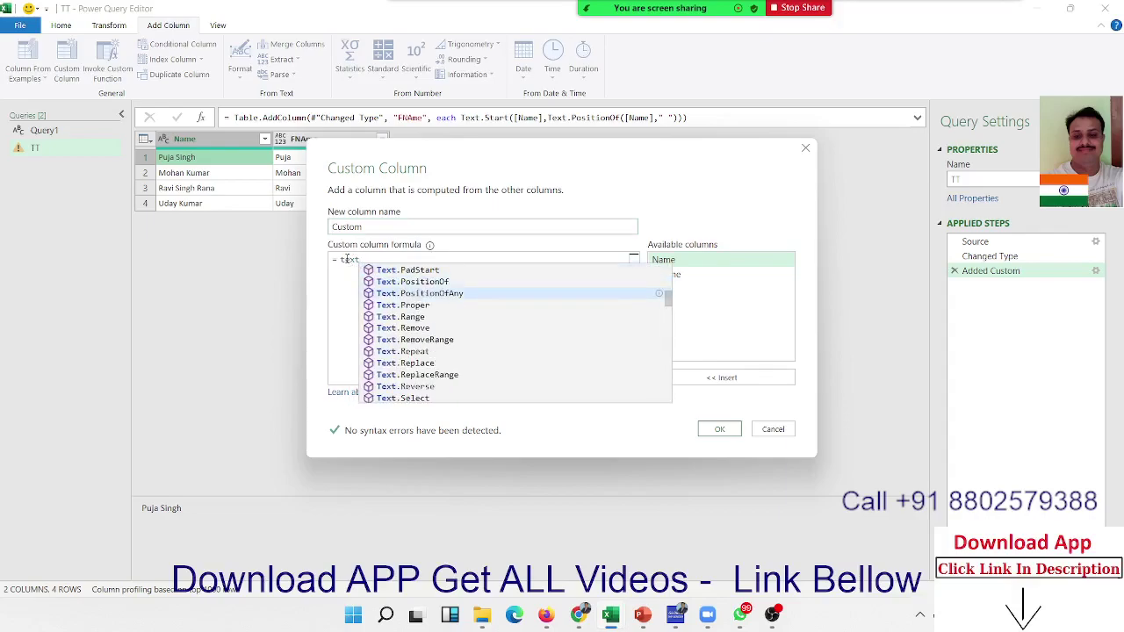
key("Tab")
type("(")
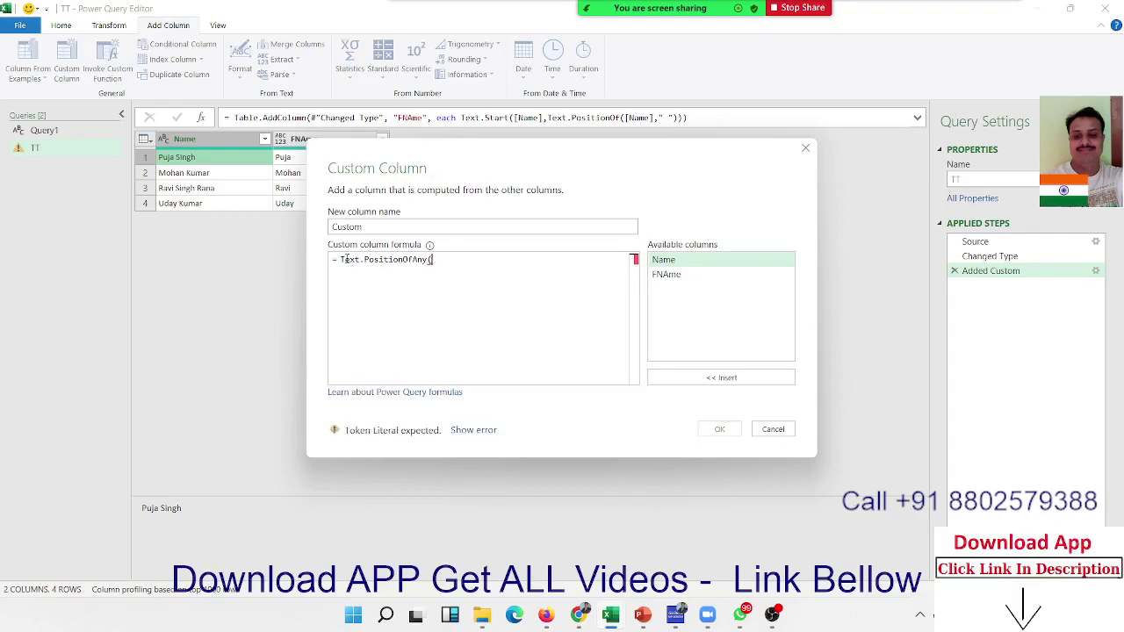
type("name")
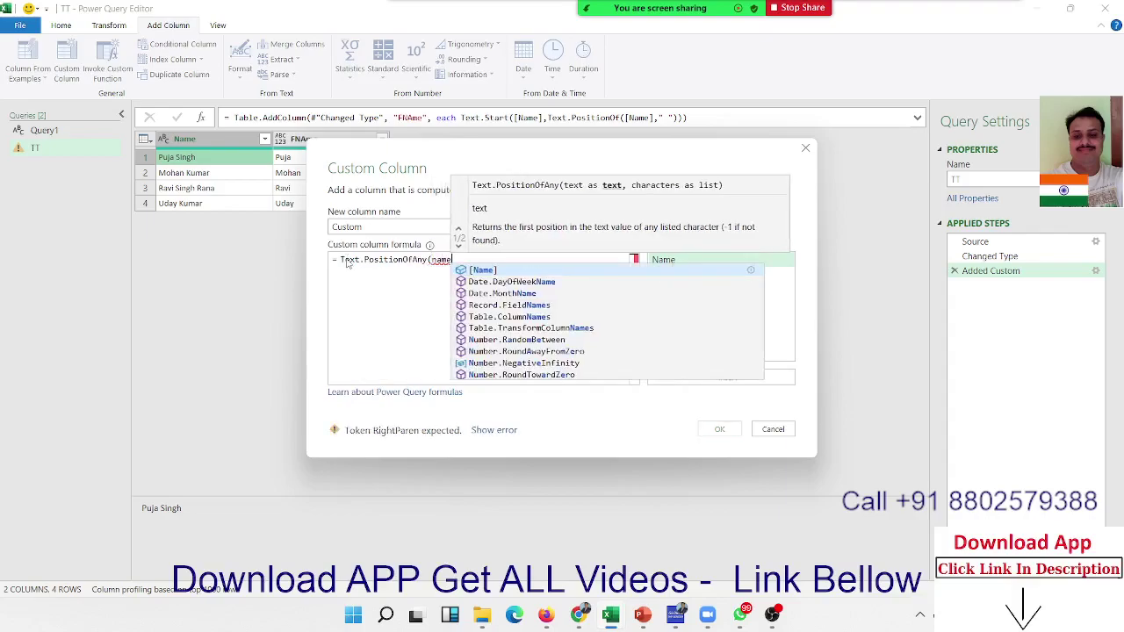
key("Tab")
type(",")
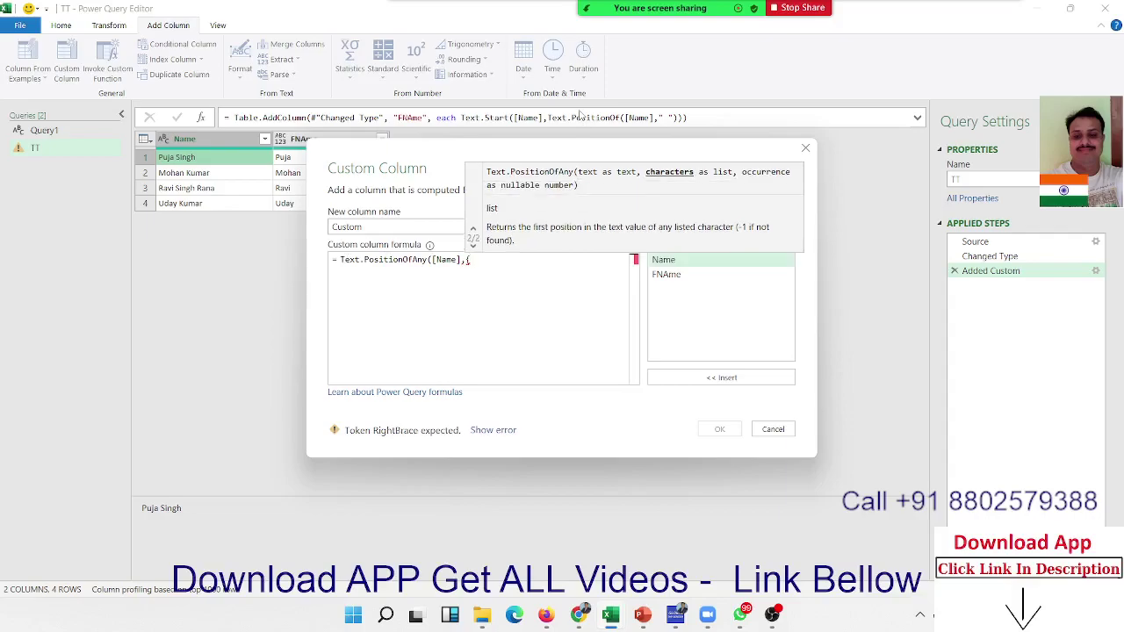
type("\" \"")
type(")")
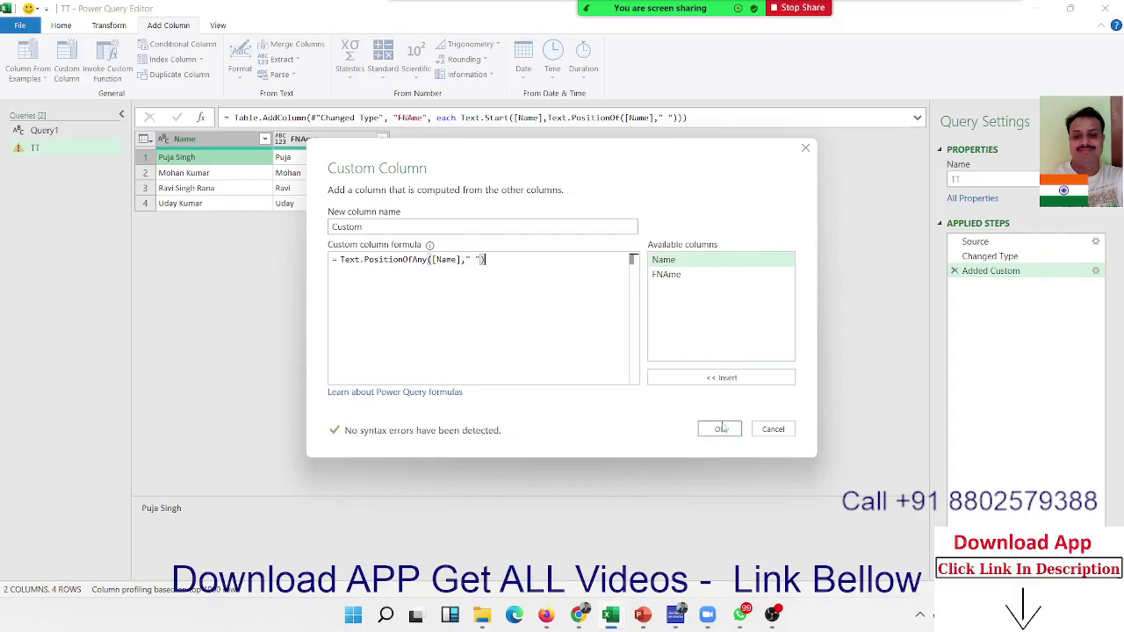
left_click(720, 430)
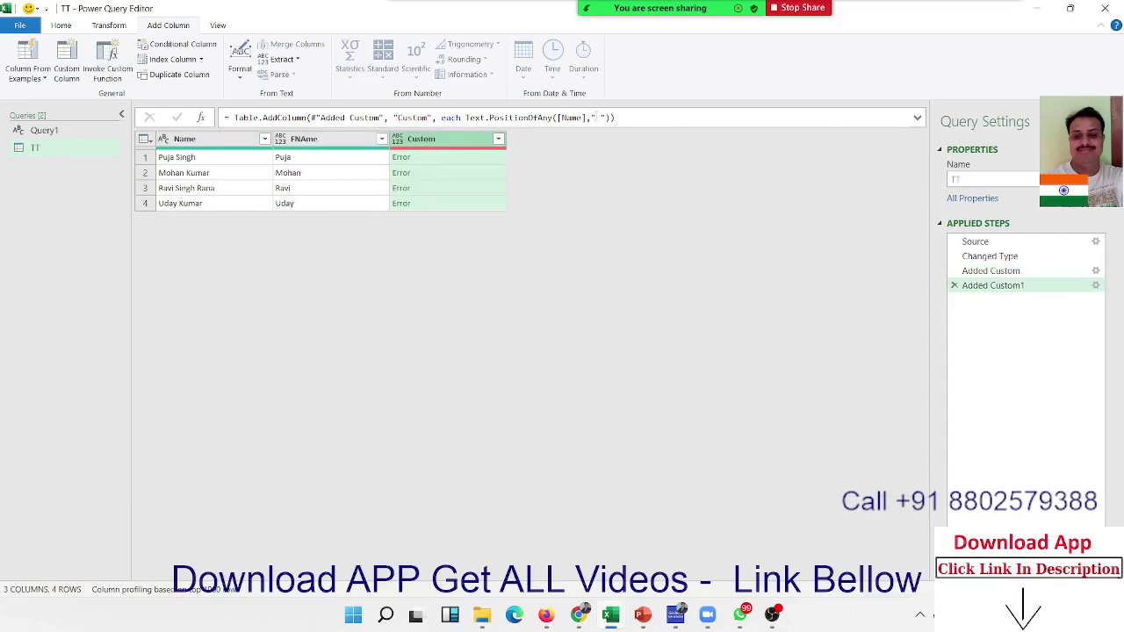
- Change the Custom formula to pass {" "}, returning space positions 4, 5, 4 and 4
left_click_drag(597, 116, 668, 134)
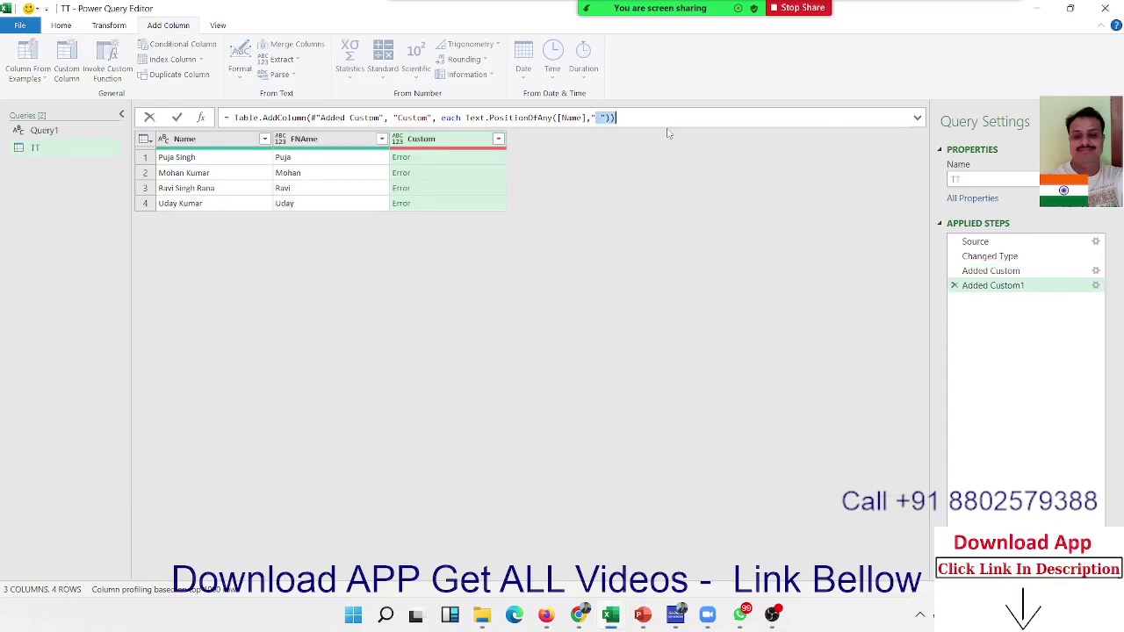
key("Left")
type("{")
type("\" \"}")
type(")")
key("Return")
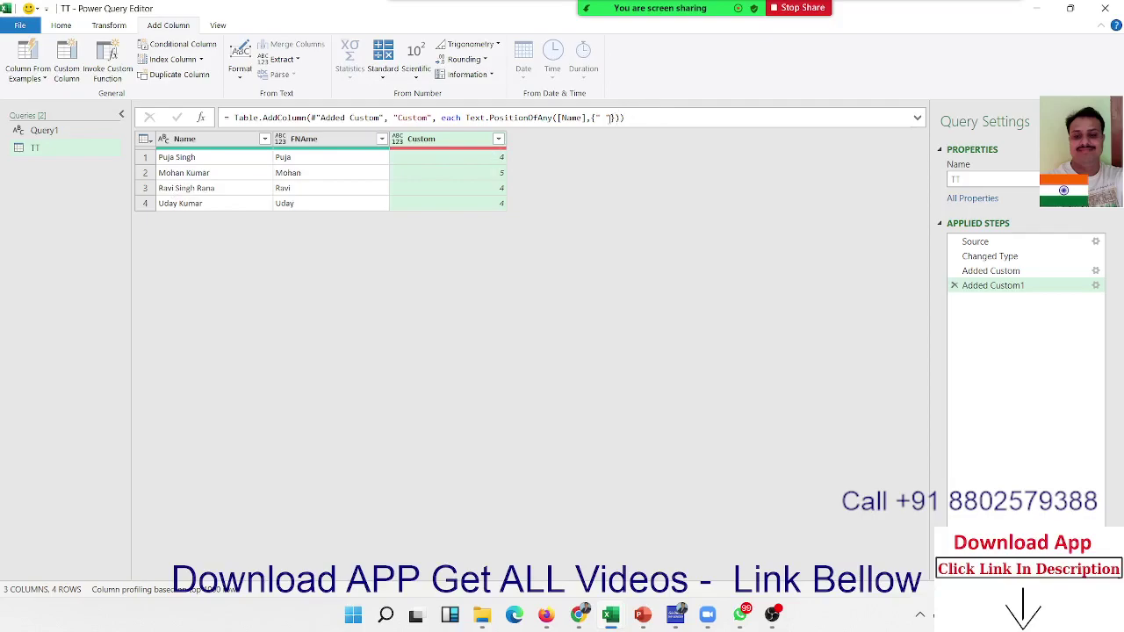
- Review the corrected formula without changes, then end the Zoom meeting
left_click(610, 118)
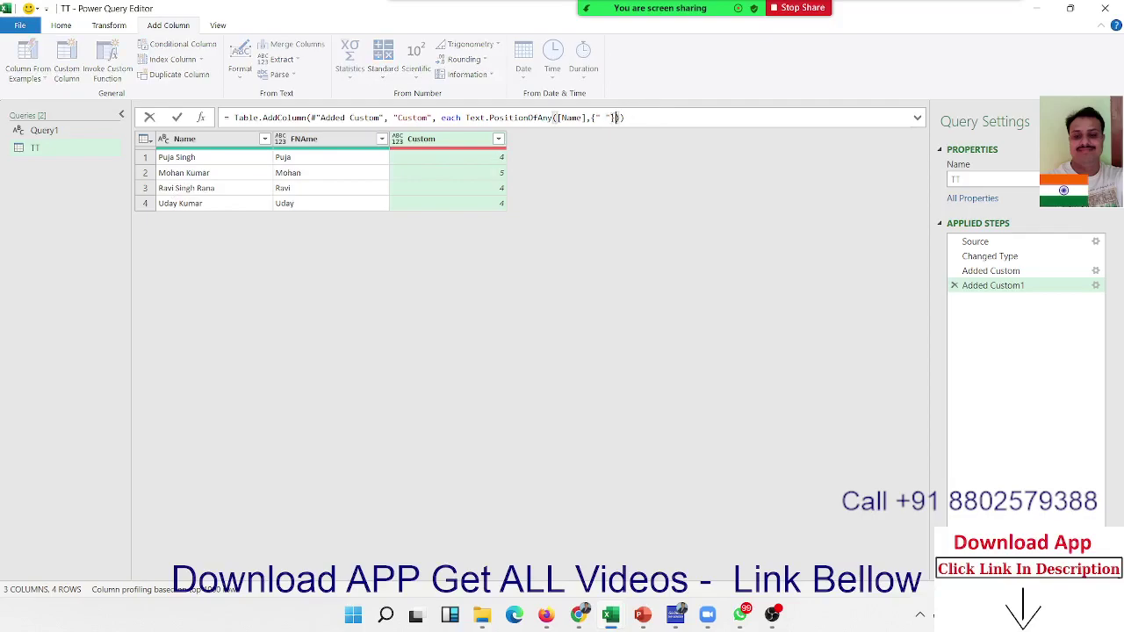
key("Return")
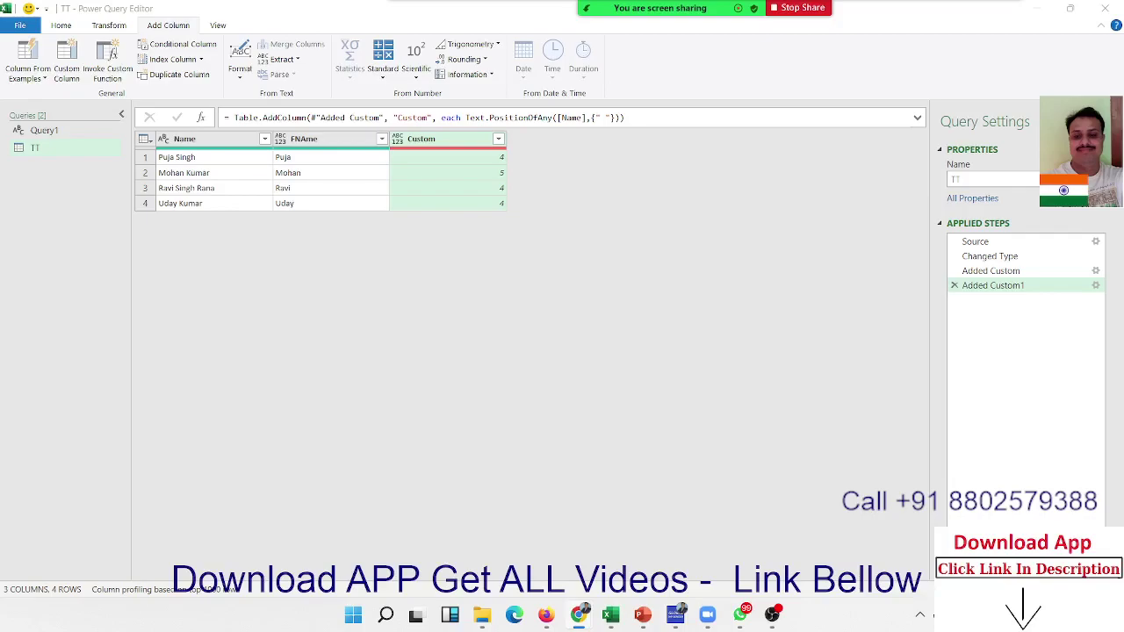
mouse_move(660, 8)
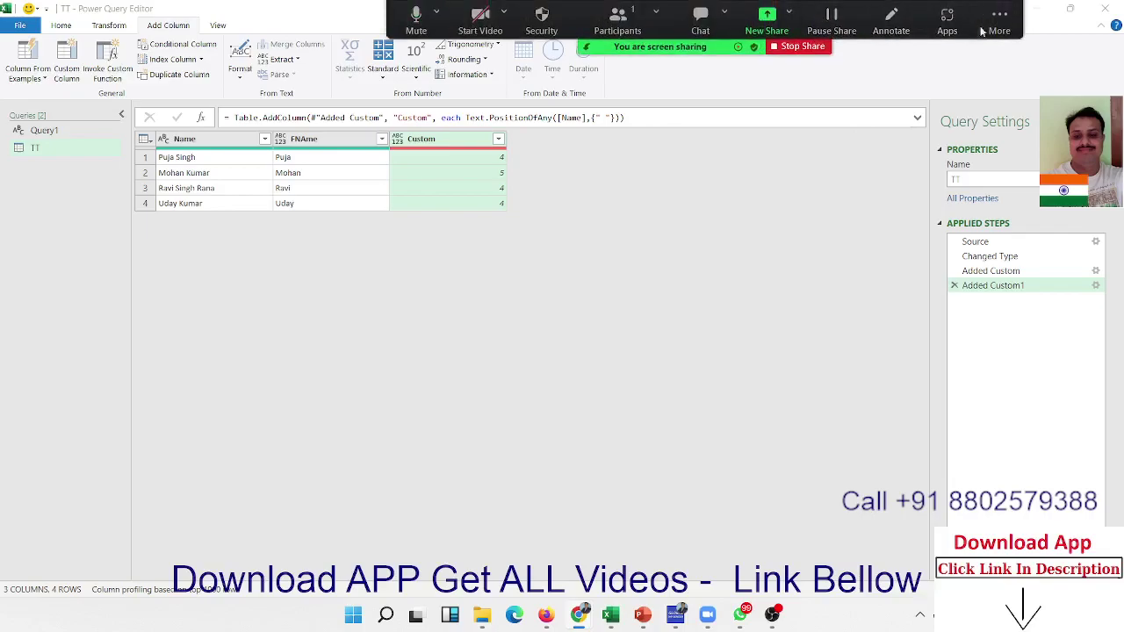
left_click(997, 29)
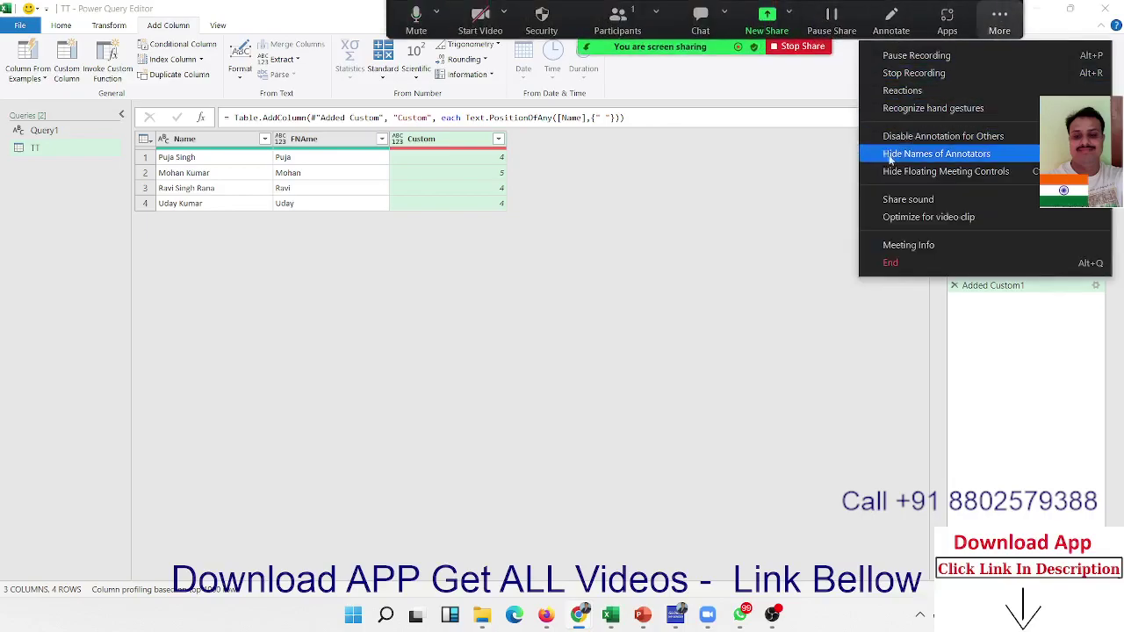
left_click(892, 263)
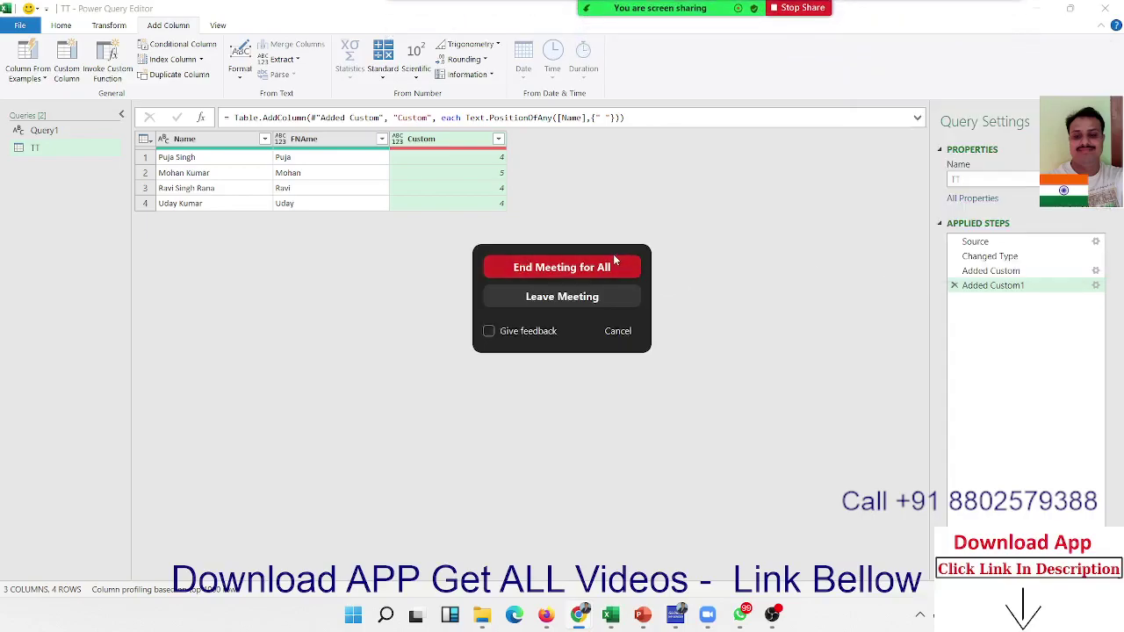